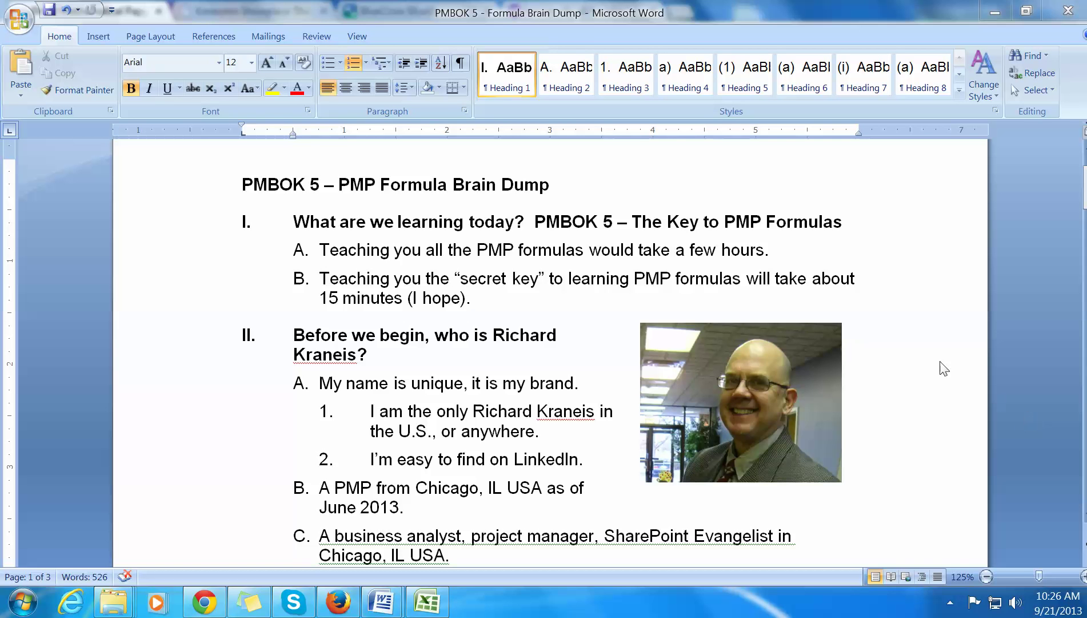
Step: Highlight heading I, its items A (teaching all formulas) and B (secret key), and heading II
click(854, 221)
drag(854, 221, 318, 218)
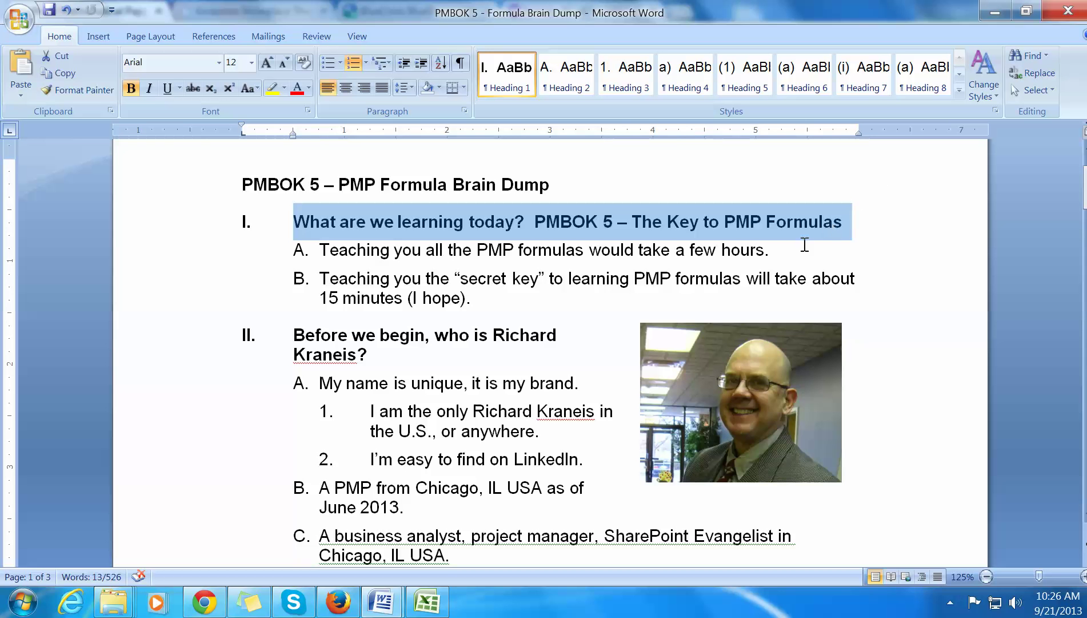
drag(770, 247, 338, 249)
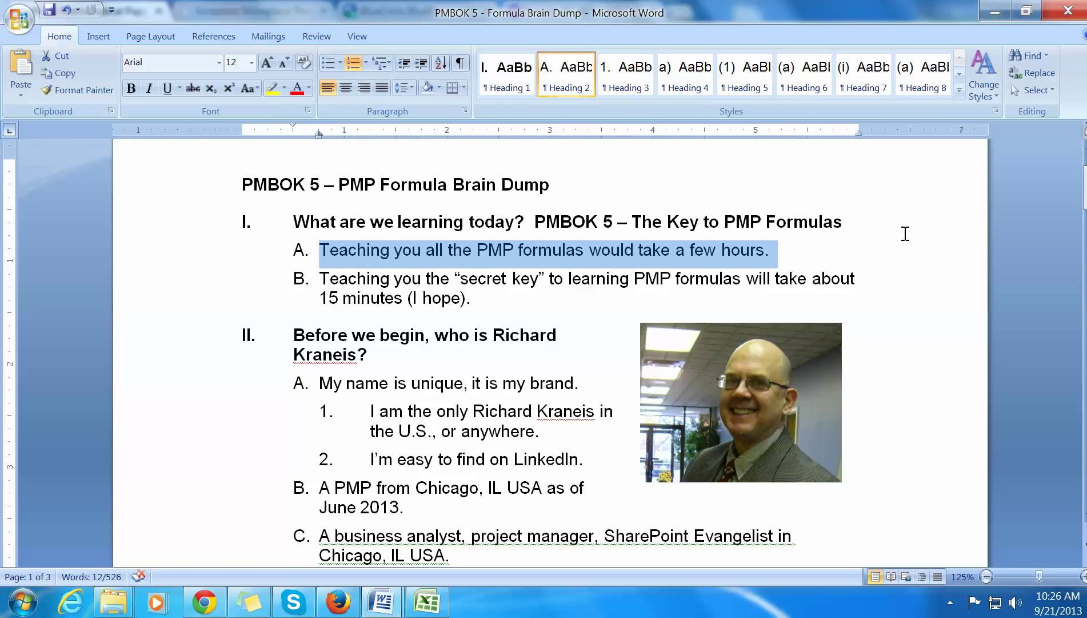
drag(490, 299, 320, 280)
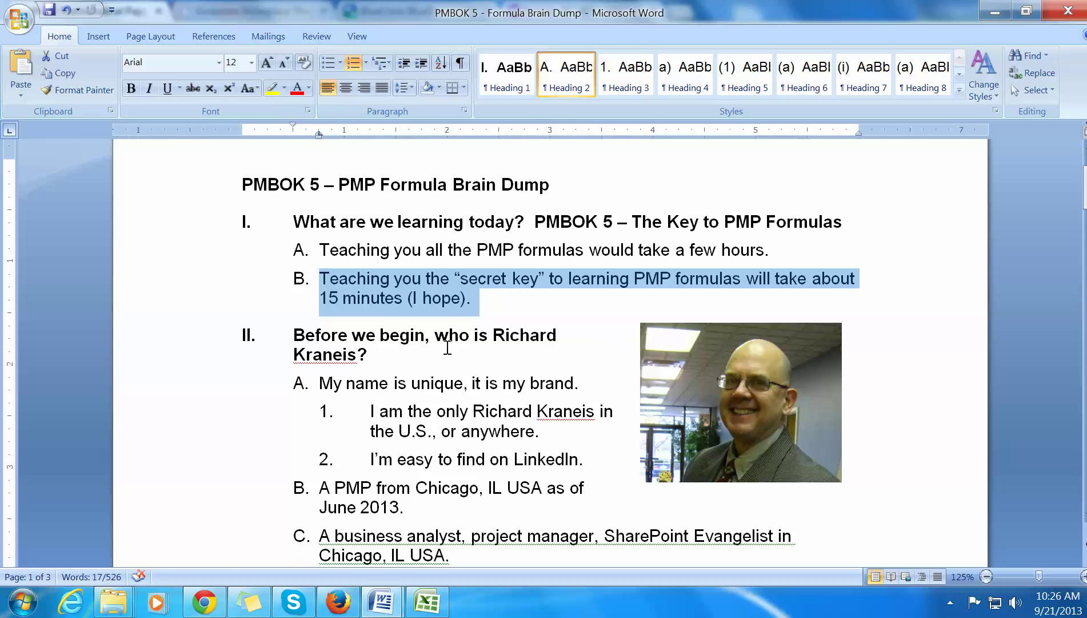
click(407, 358)
drag(405, 359, 297, 339)
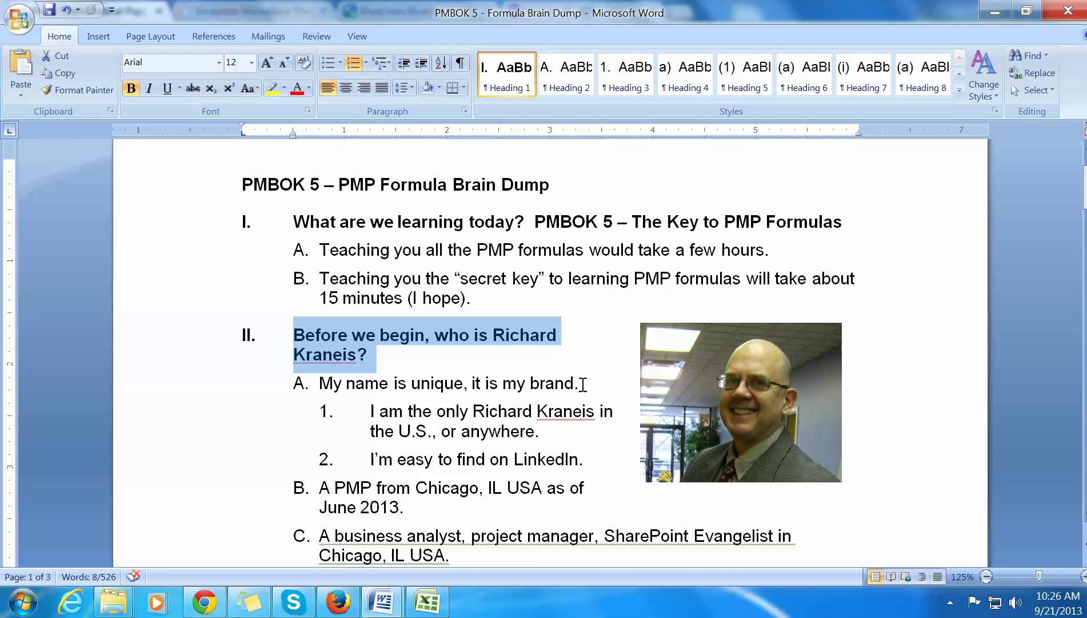
Step: Highlight section II's points: unique name brand, being the only one, LinkedIn, and the trainer line
scroll(583, 383, down, 2)
click(571, 280)
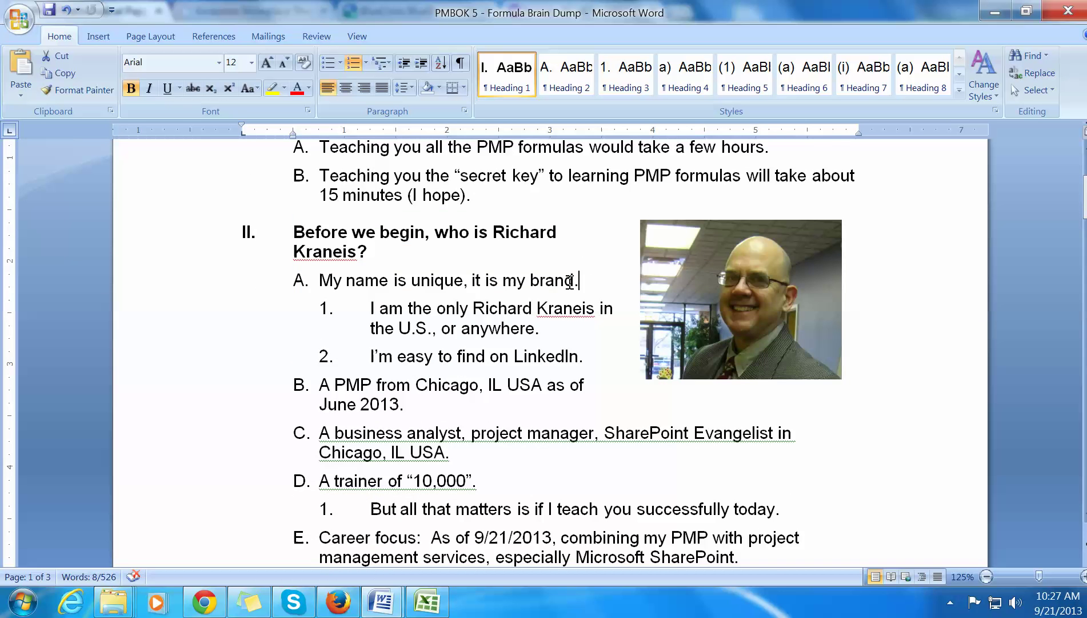
drag(571, 280, 326, 280)
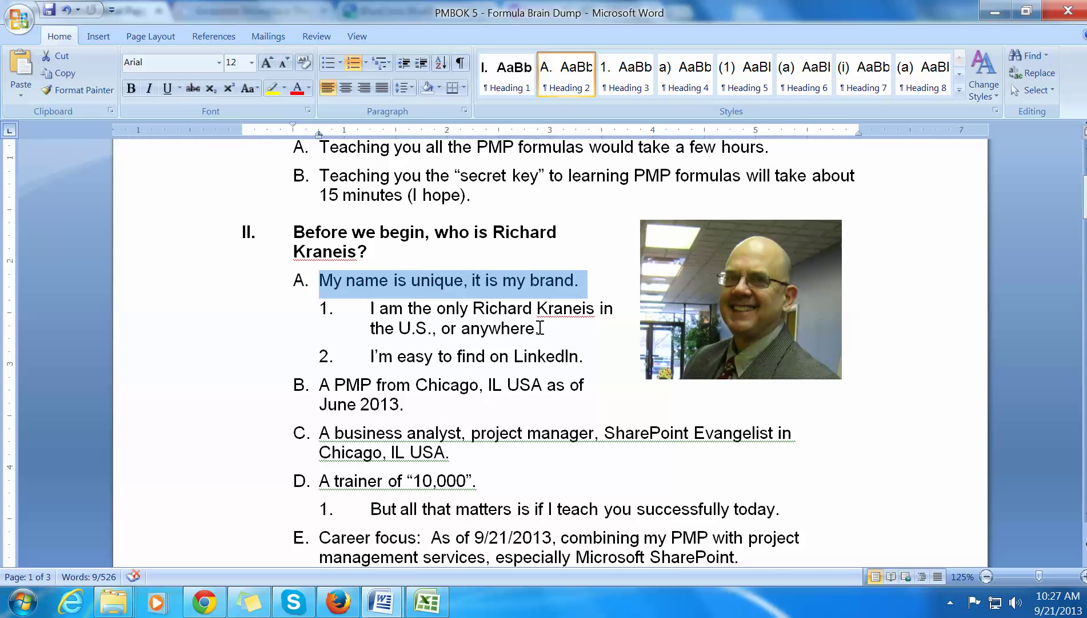
drag(540, 328, 372, 309)
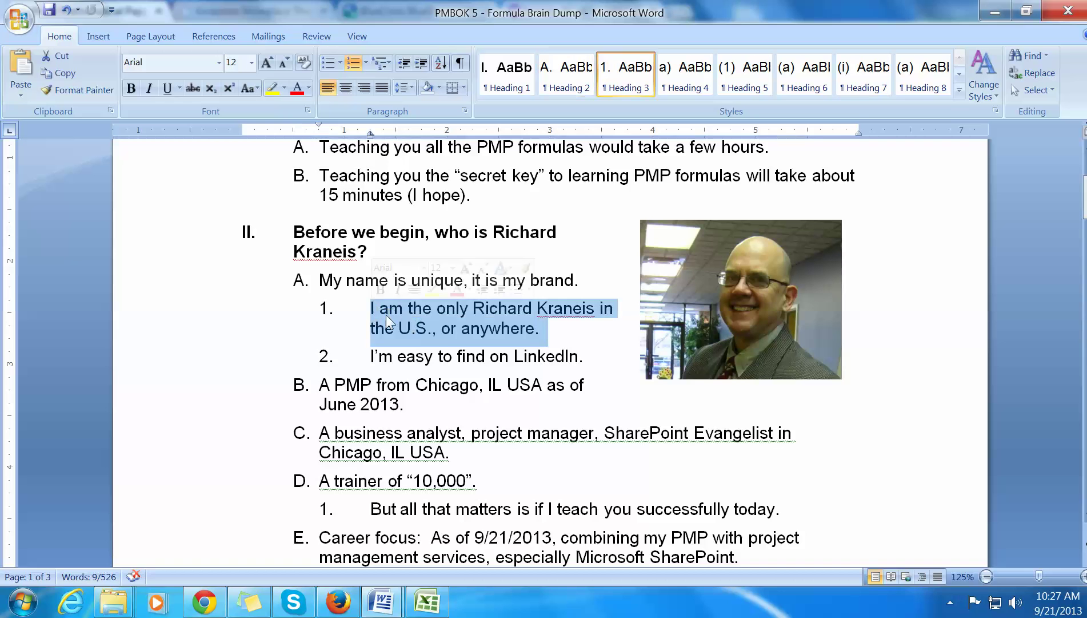
drag(595, 357, 321, 385)
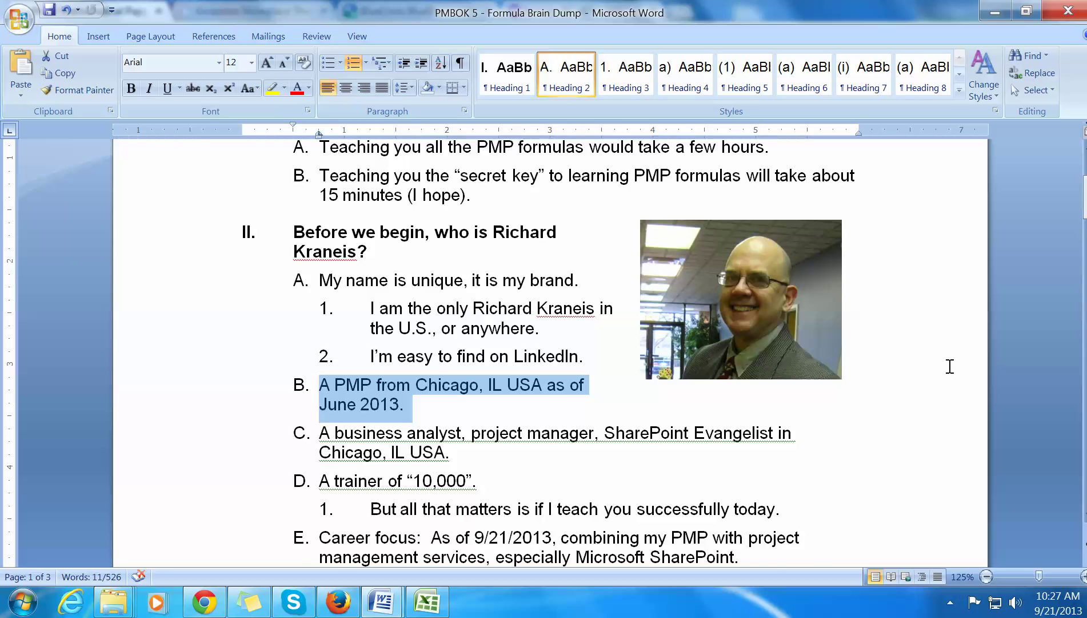
scroll(950, 366, down, 2)
scroll(949, 369, down, 2)
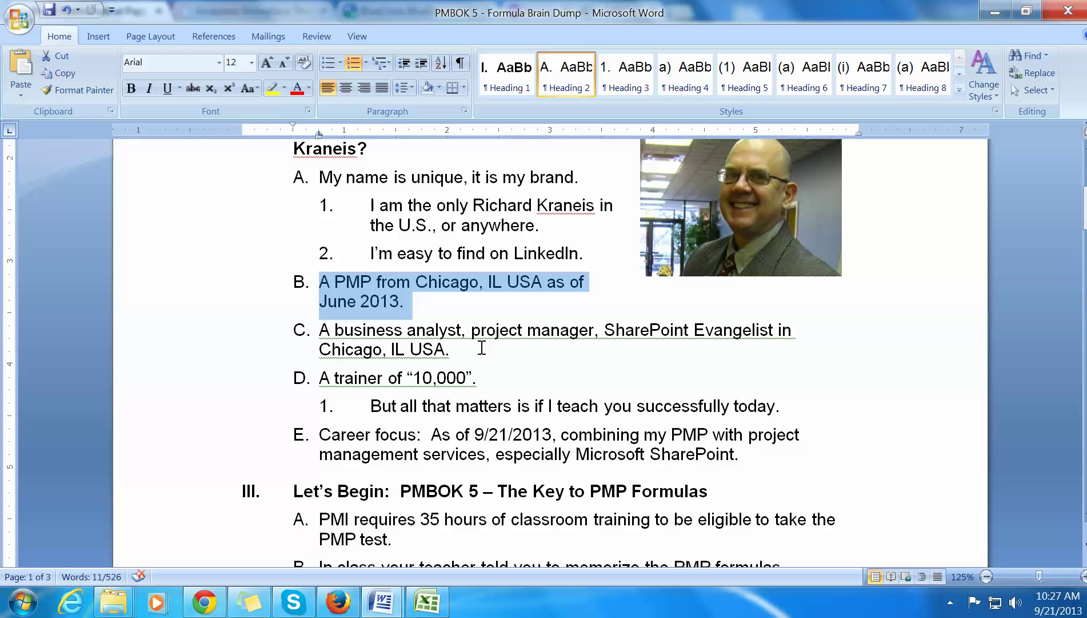
drag(483, 378, 319, 377)
drag(780, 406, 359, 405)
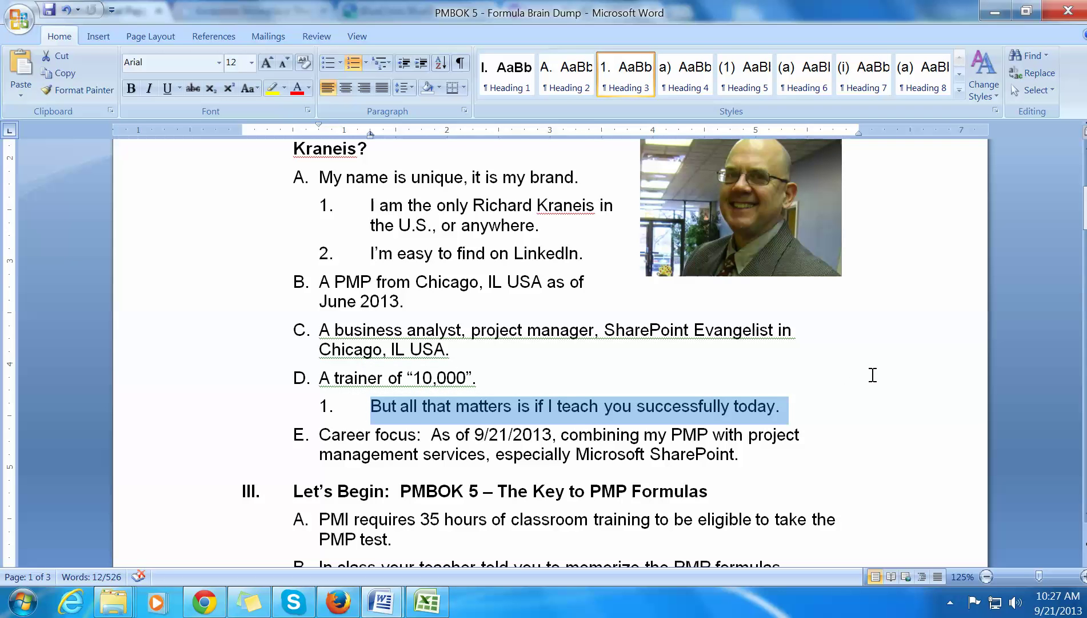
scroll(873, 375, down, 1)
drag(760, 403, 332, 380)
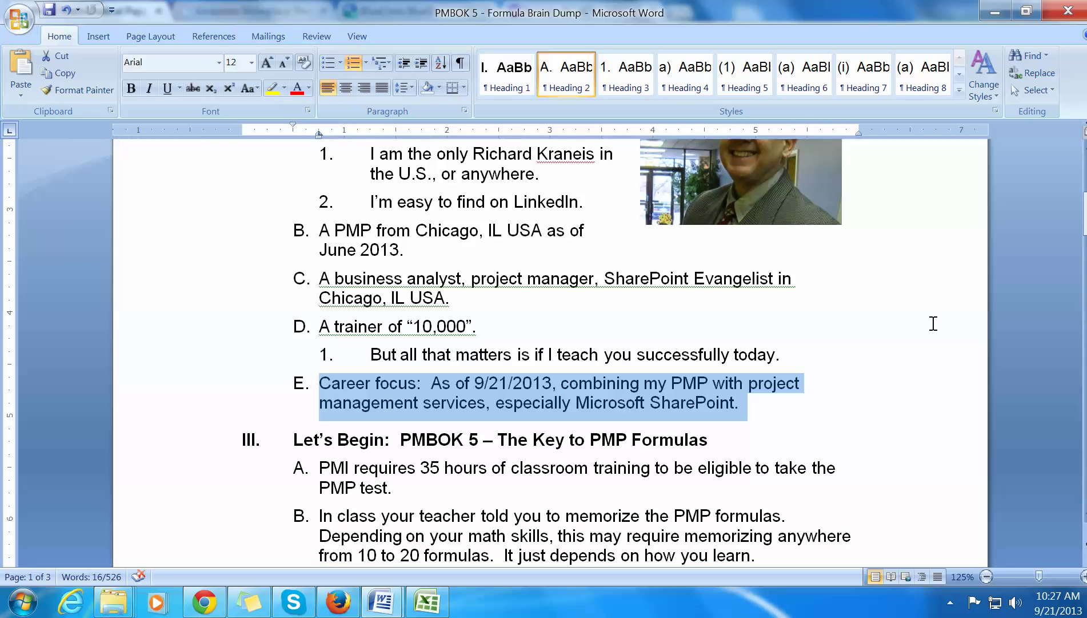
Step: Highlight heading III and items A–C (35 training hours, memorizing formulas, the key), then reach section IV
scroll(927, 320, down, 3)
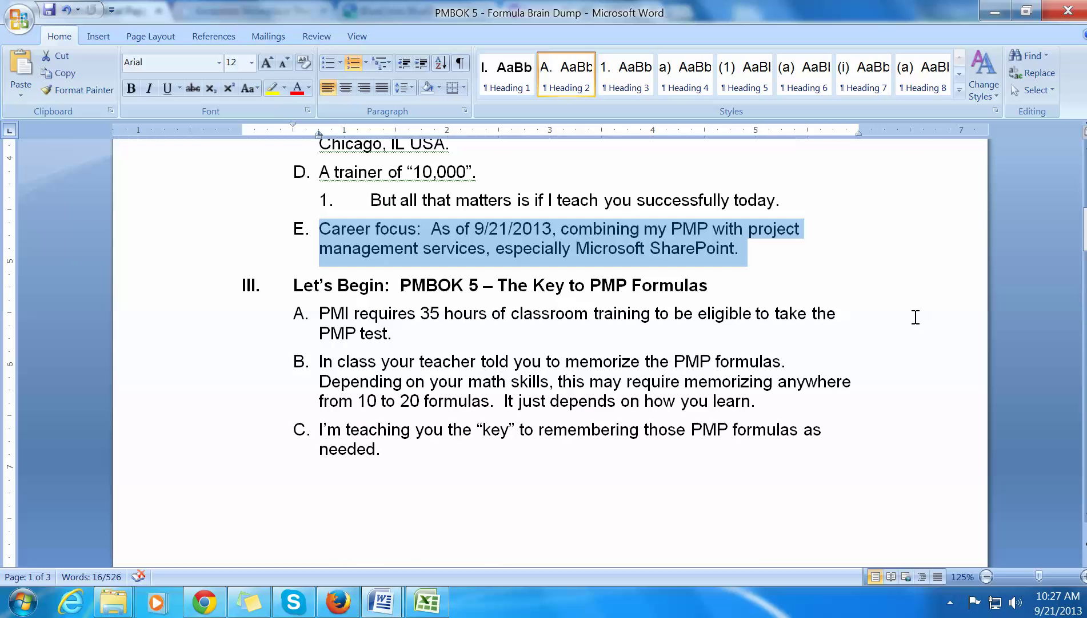
drag(717, 286, 293, 286)
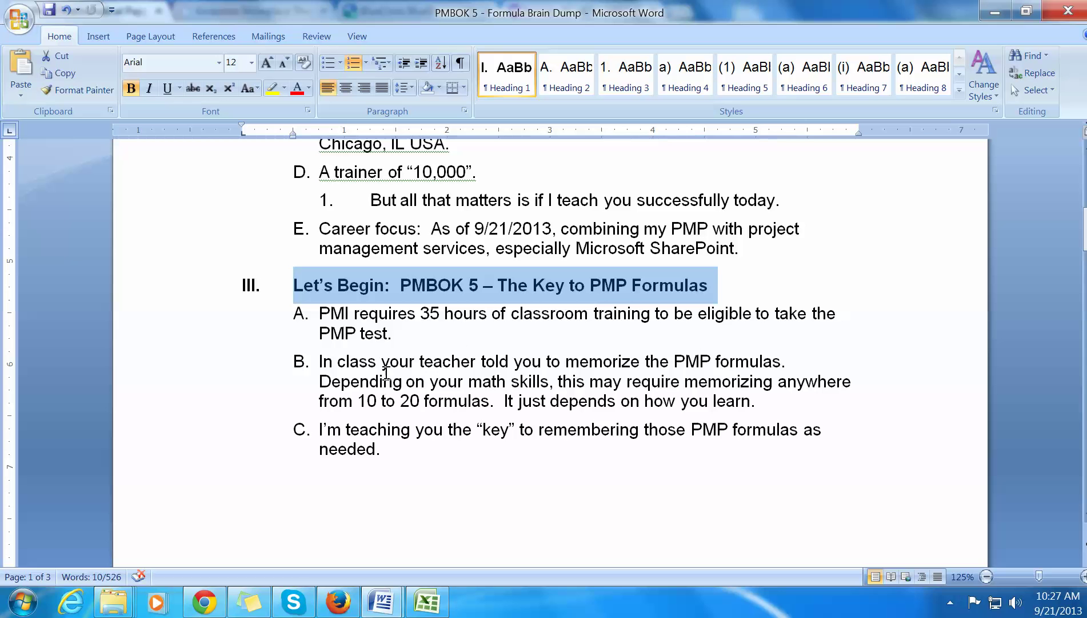
drag(402, 337, 325, 314)
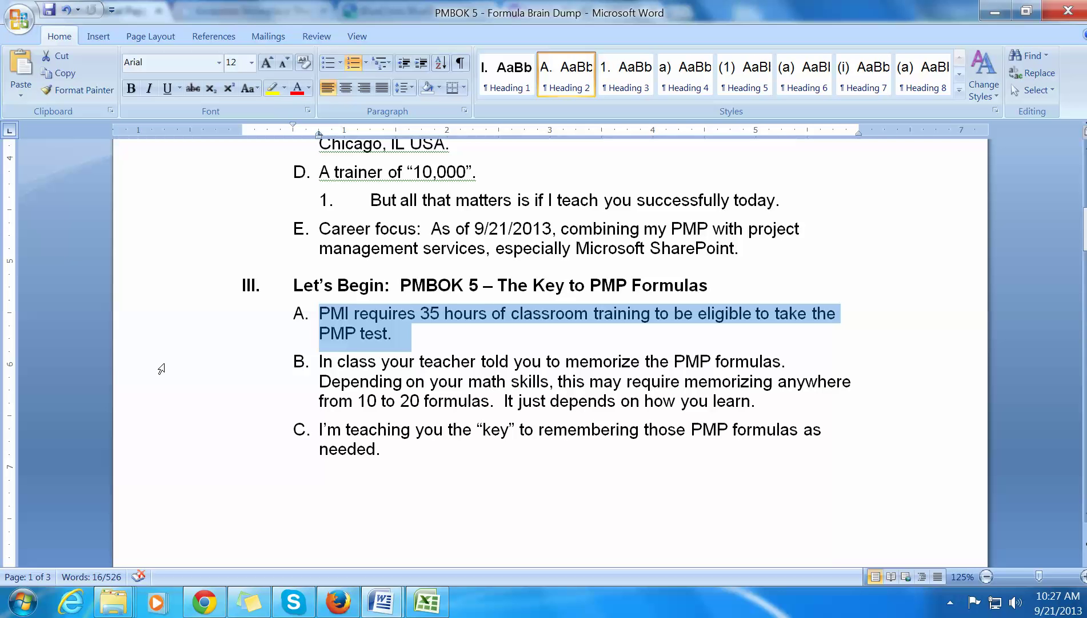
drag(764, 400, 316, 359)
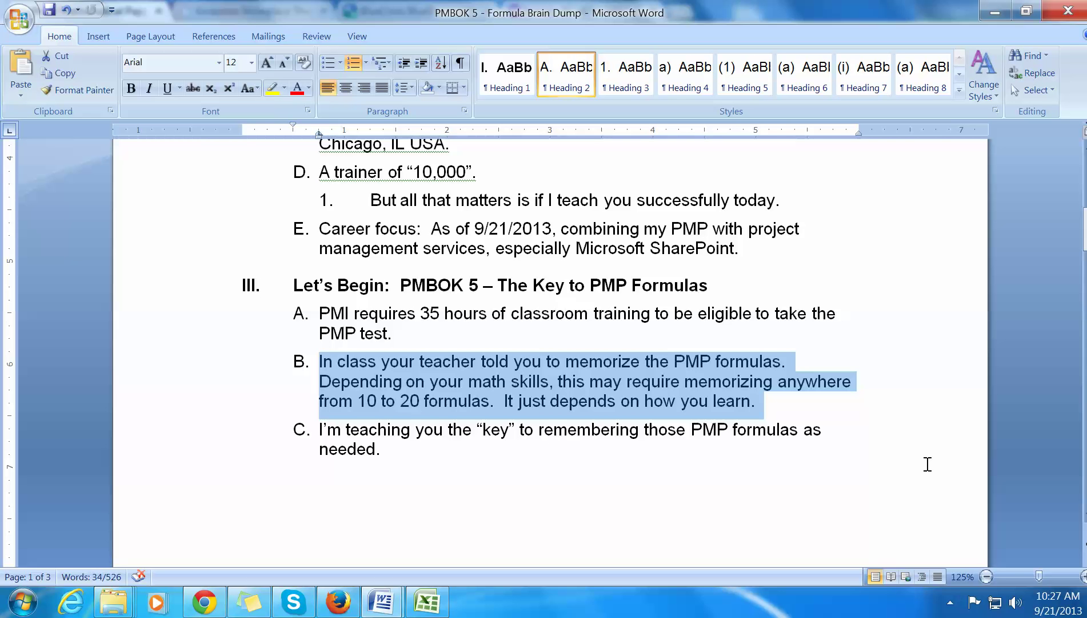
scroll(923, 465, down, 1)
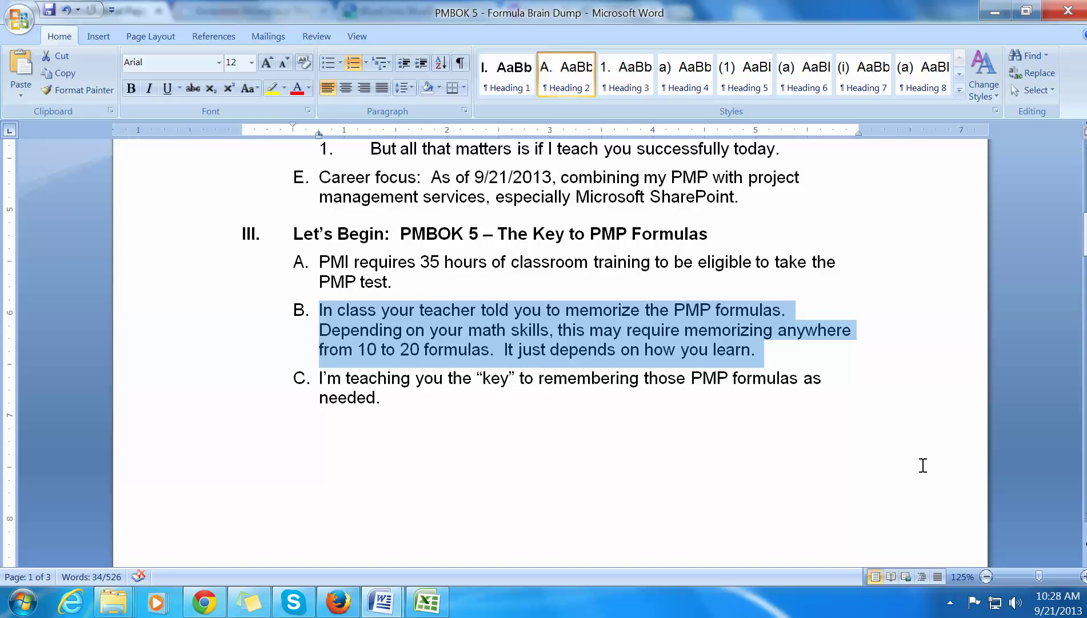
drag(412, 399, 211, 374)
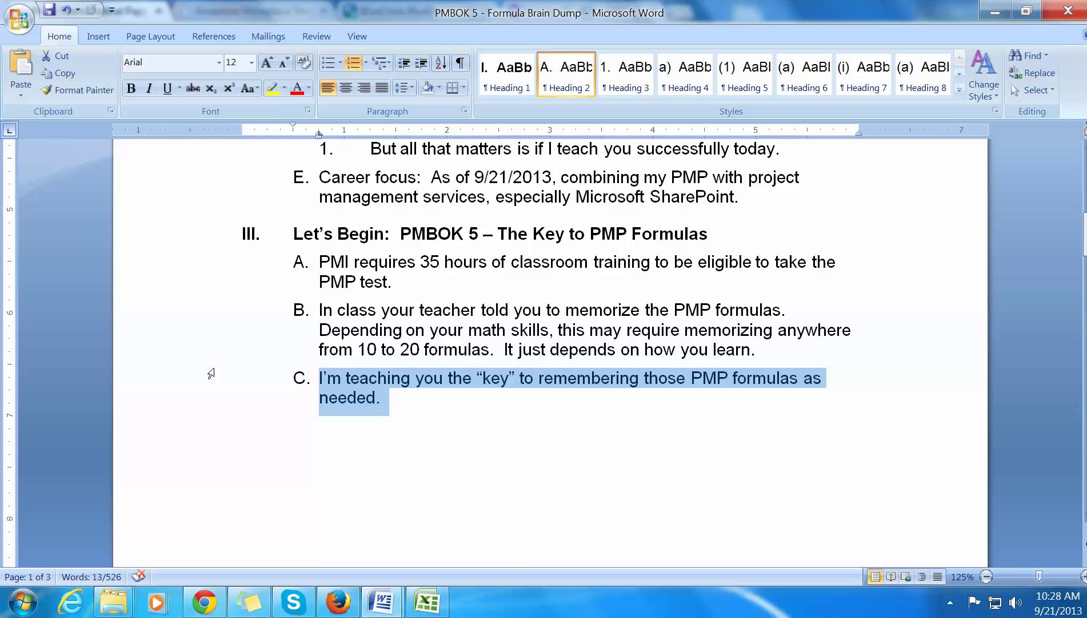
scroll(211, 374, down, 10)
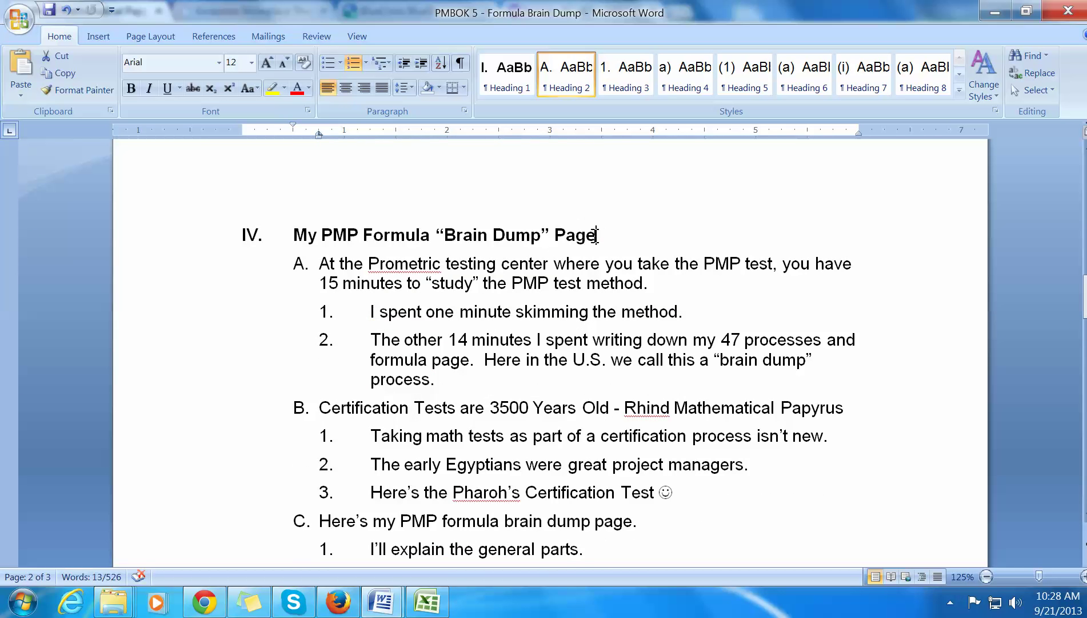
drag(596, 235, 317, 236)
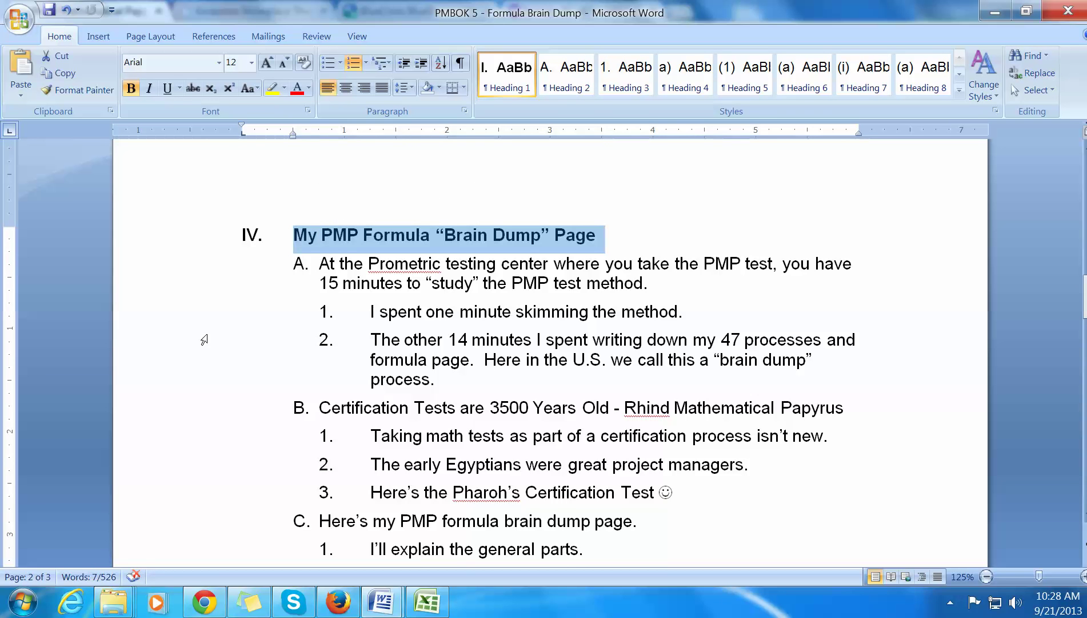
drag(651, 284, 325, 267)
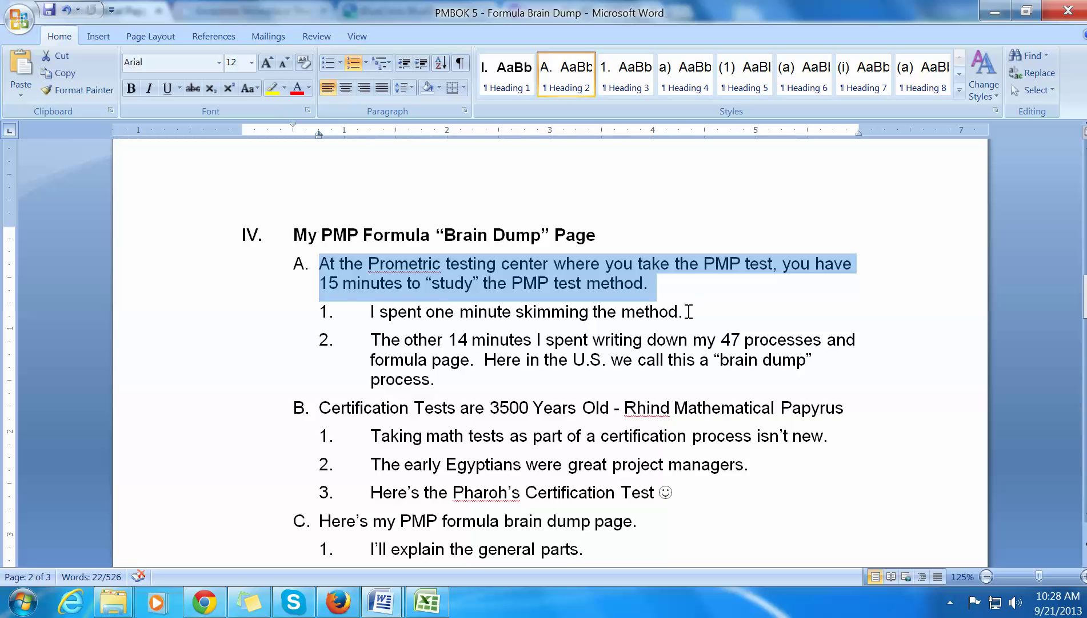
drag(686, 312, 372, 313)
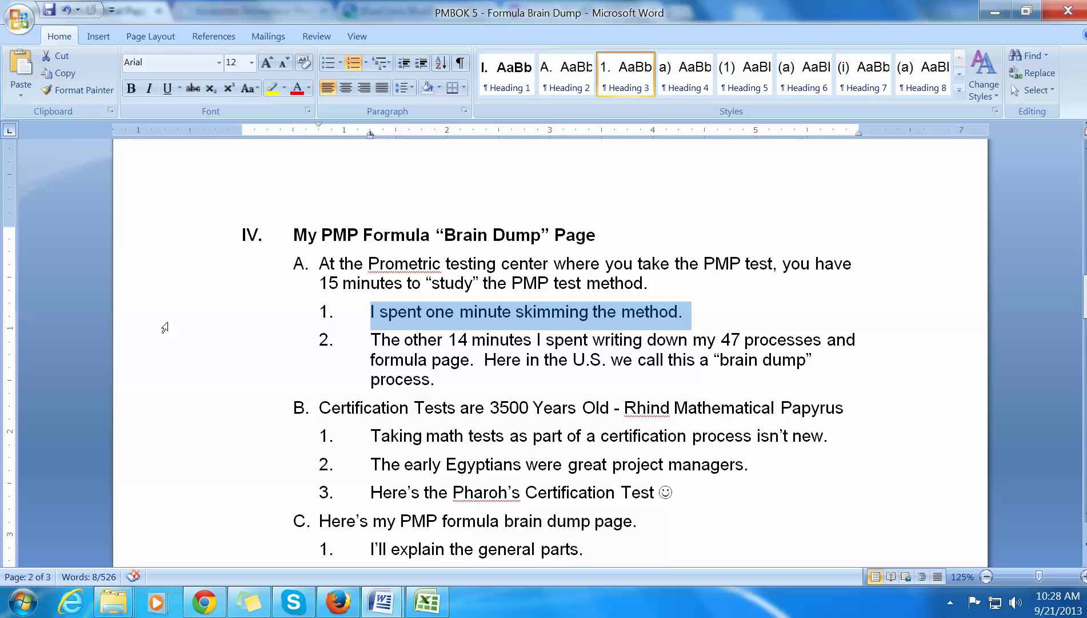
drag(444, 379, 372, 342)
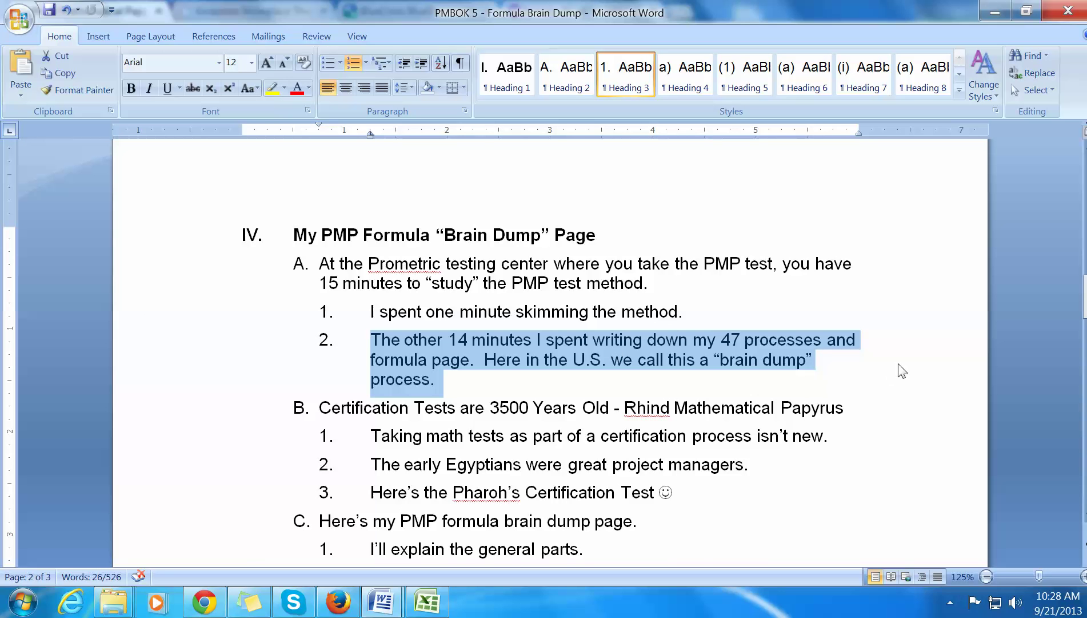
scroll(899, 364, down, 3)
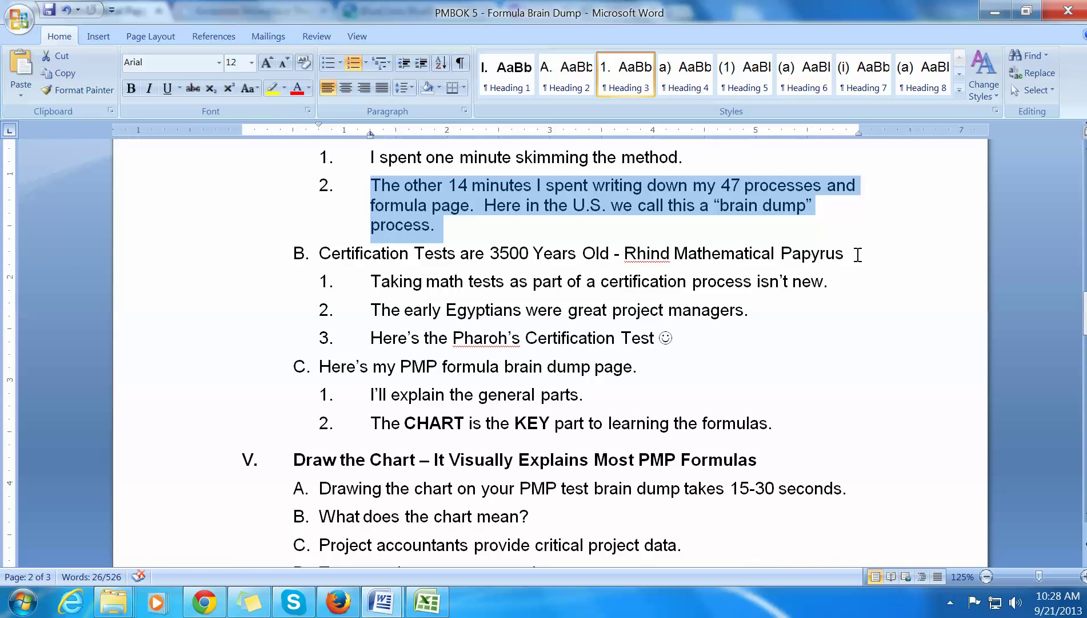
Step: Highlight item B on 3500-year-old certification tests and sub-items 1–3, then show the Rhind papyrus article
drag(859, 254, 319, 252)
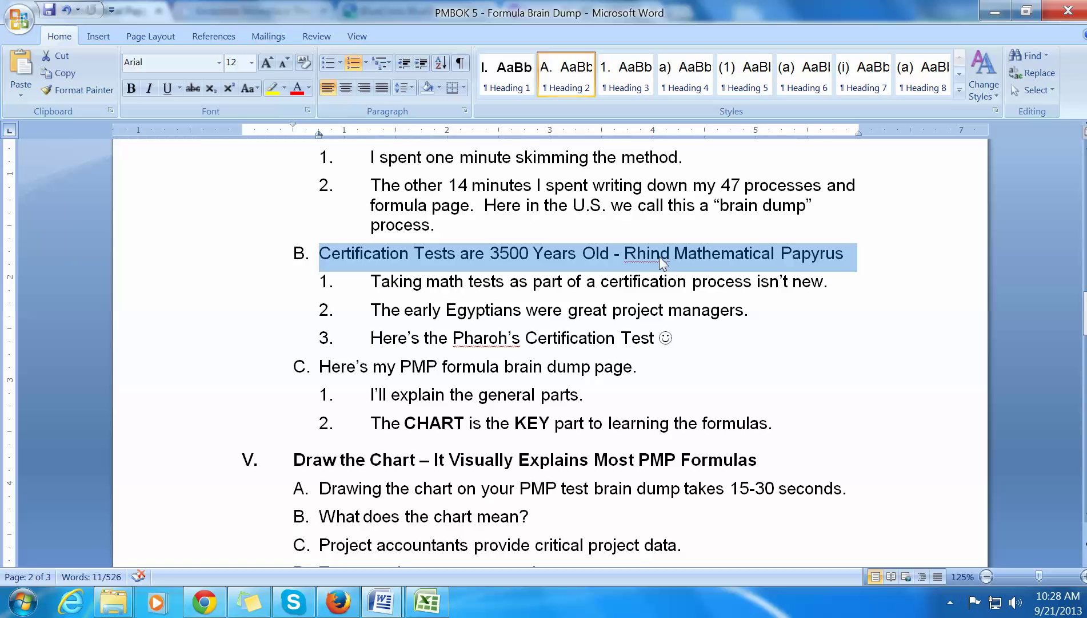
click(836, 286)
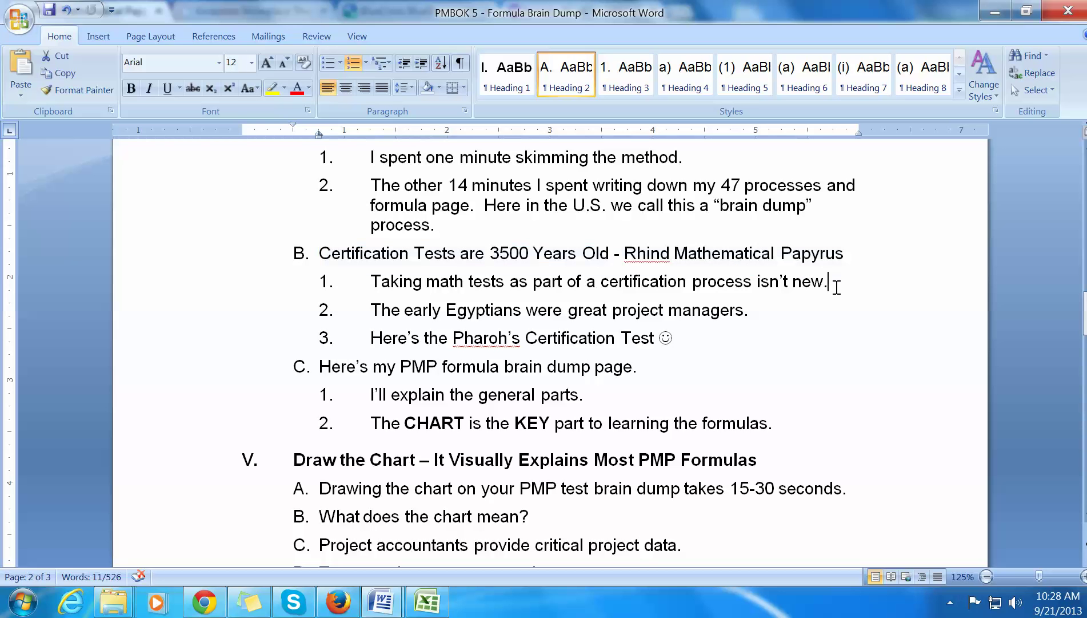
drag(836, 286, 337, 306)
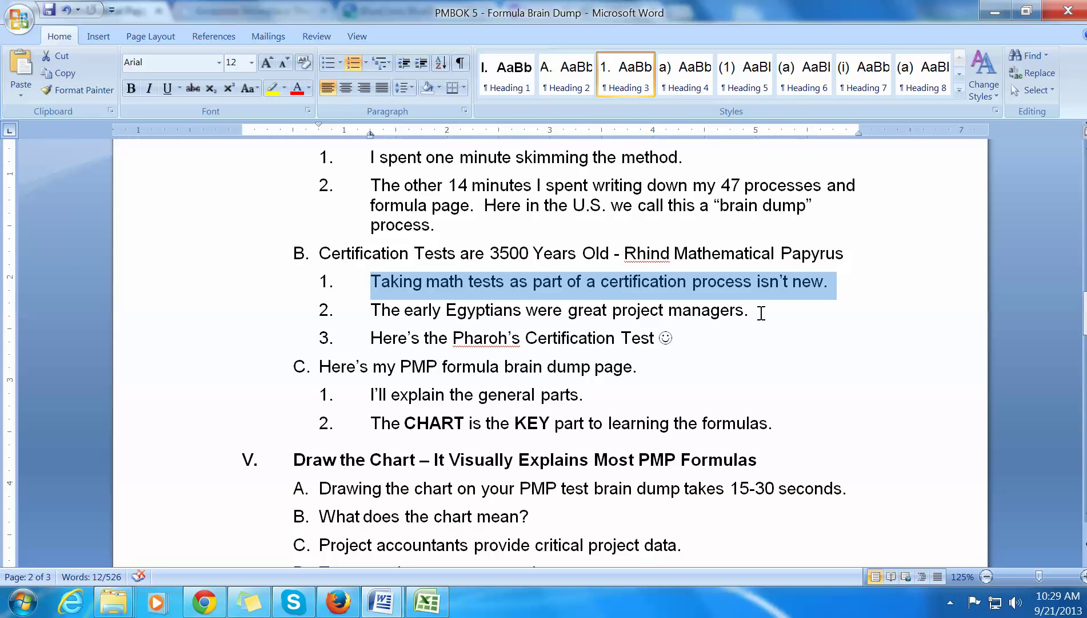
drag(761, 312, 377, 316)
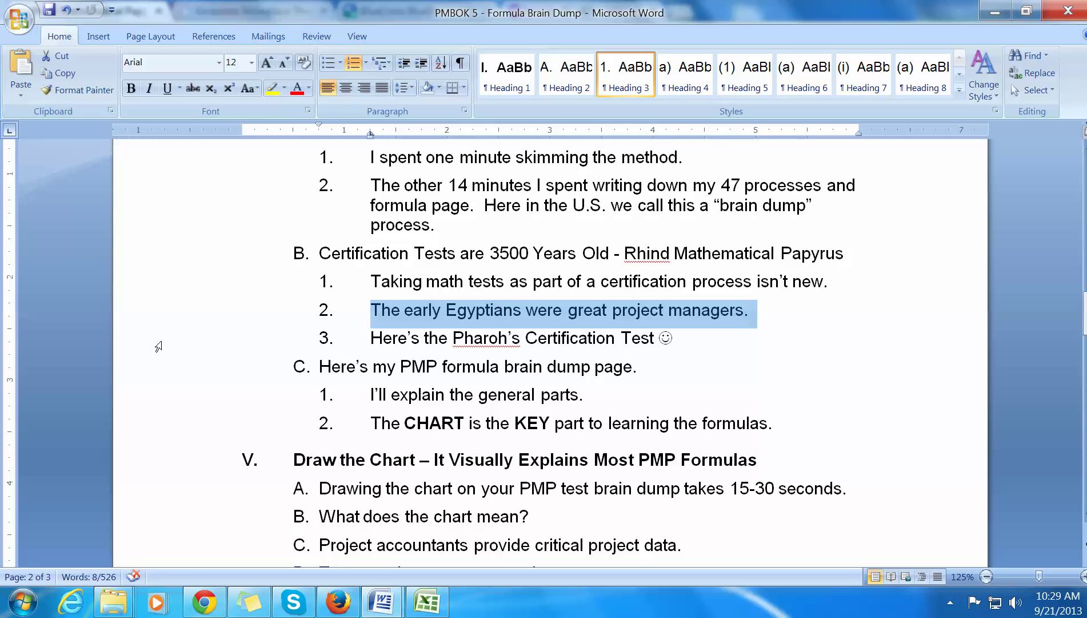
drag(680, 340, 402, 338)
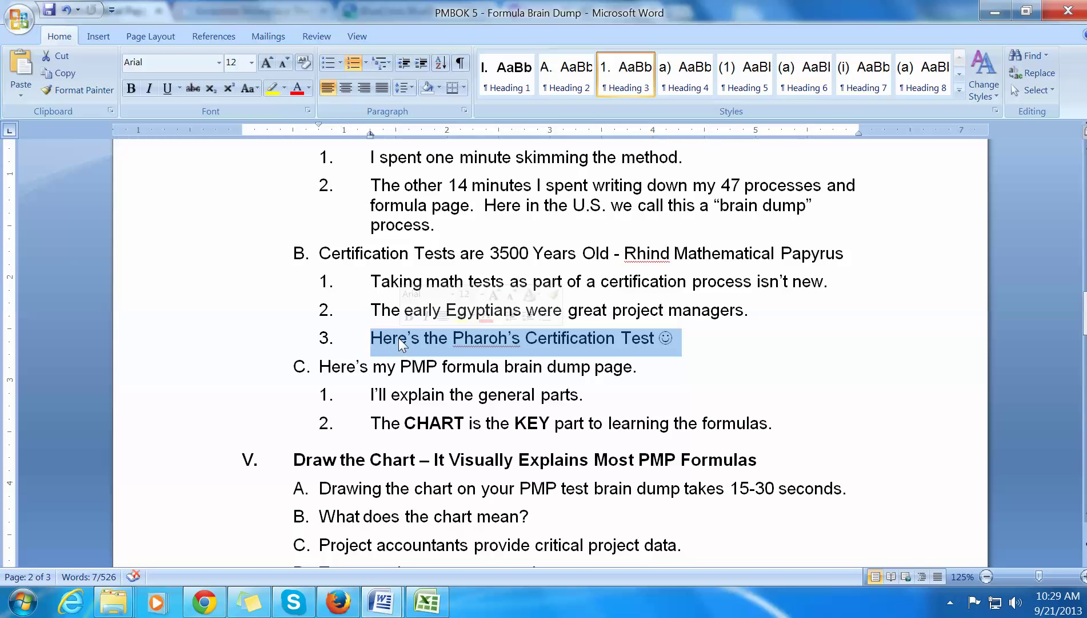
click(204, 601)
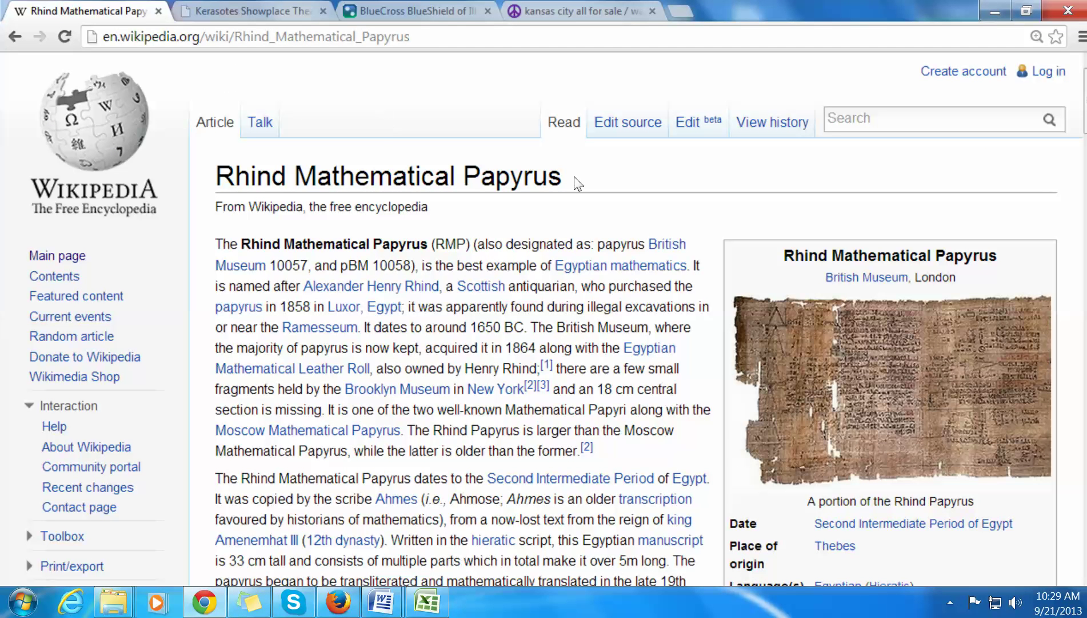
Step: Highlight the 'Rhind Mathematical Papyrus' title, skim the article, and return to the Formula Brain Dump document
drag(565, 178, 548, 178)
drag(304, 123, 148, 122)
scroll(502, 342, down, 15)
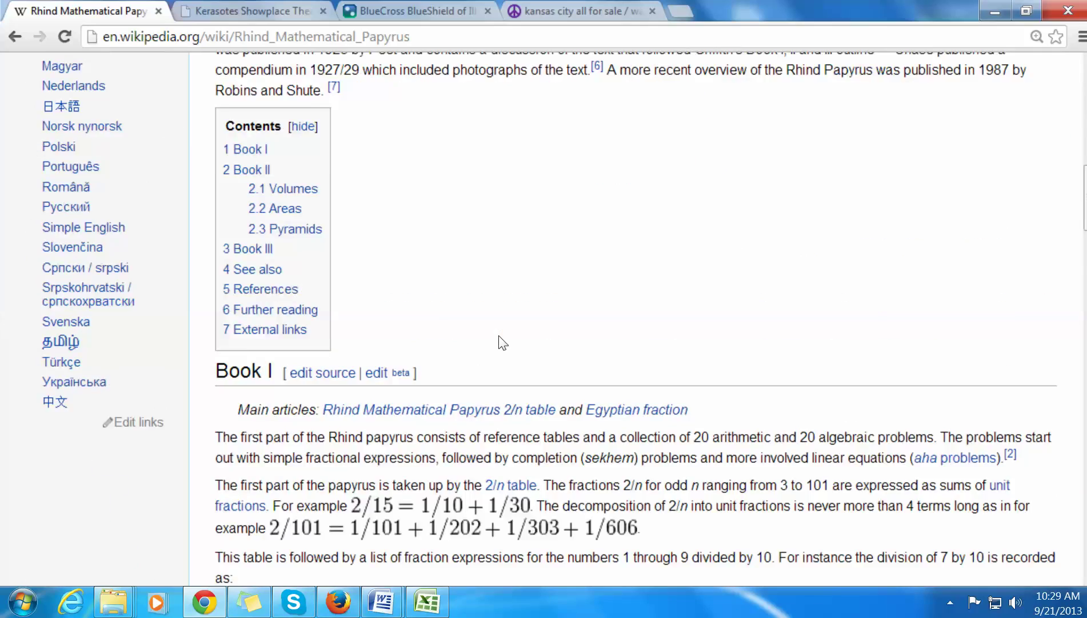
scroll(502, 342, down, 20)
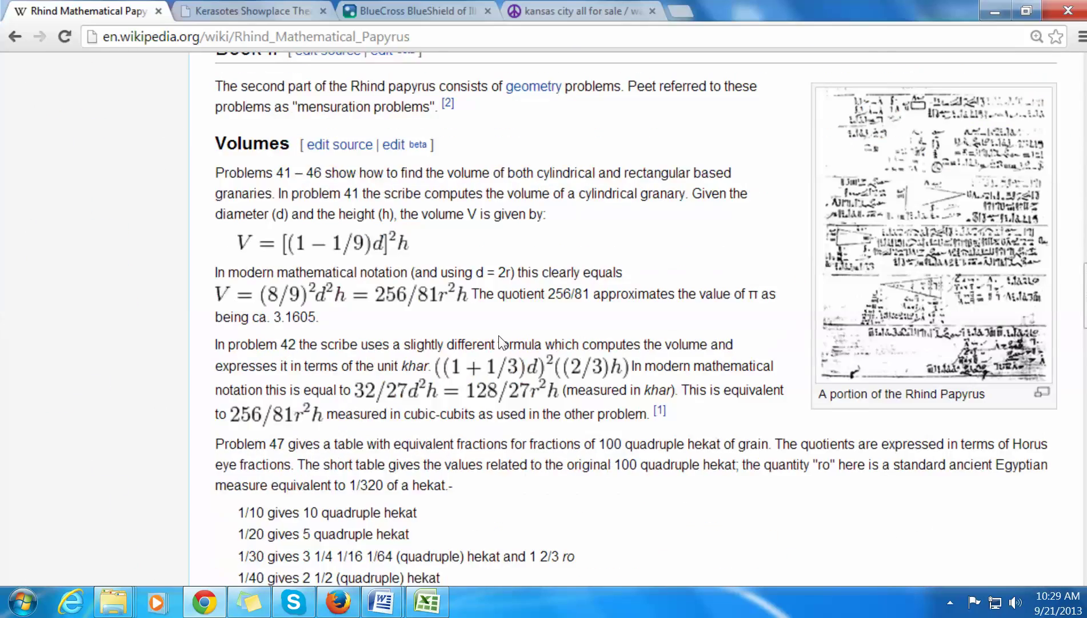
scroll(500, 336, down, 3)
scroll(501, 336, up, 20)
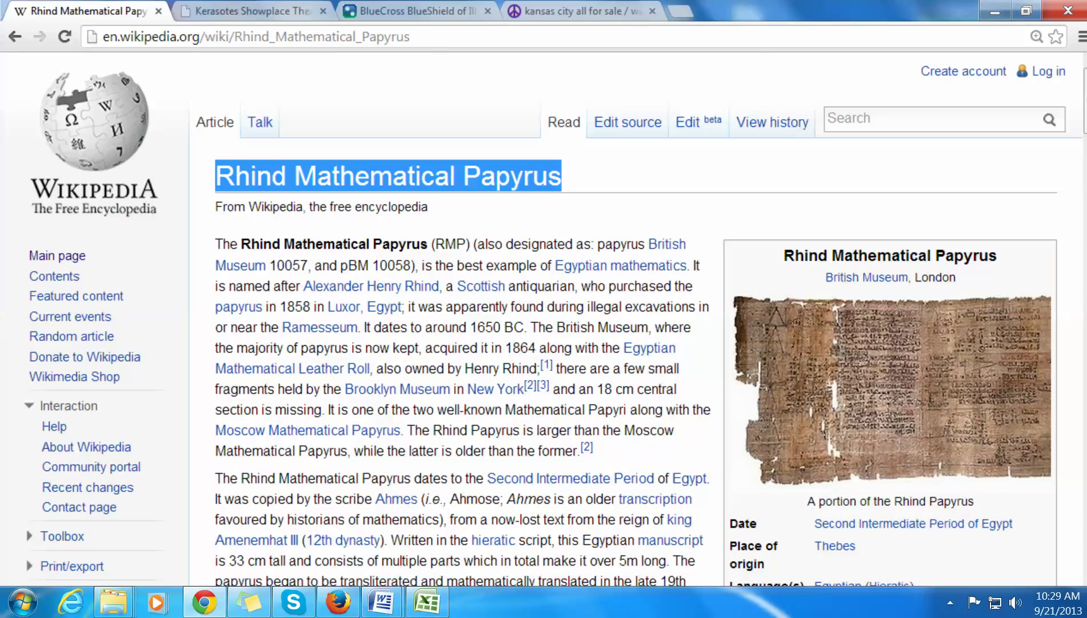
click(388, 611)
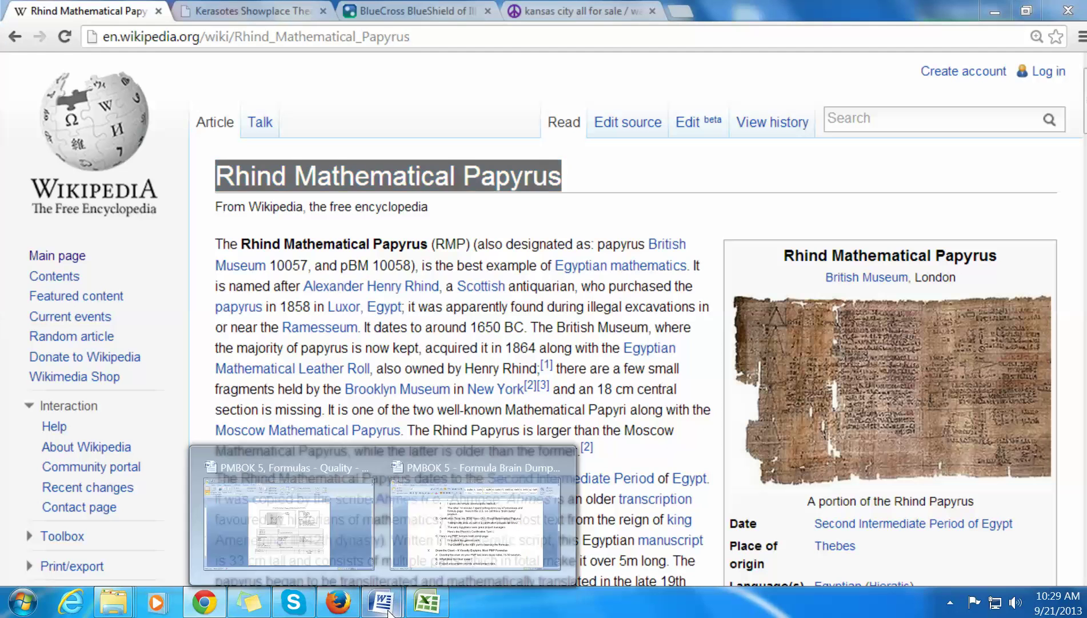
click(418, 547)
scroll(495, 404, down, 2)
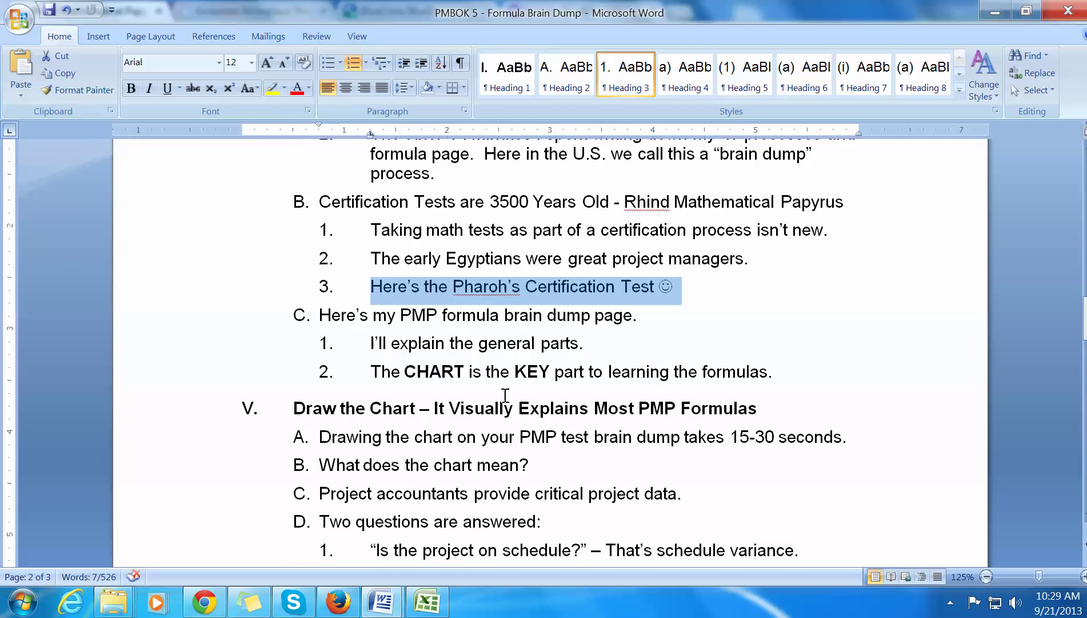
drag(635, 265, 345, 268)
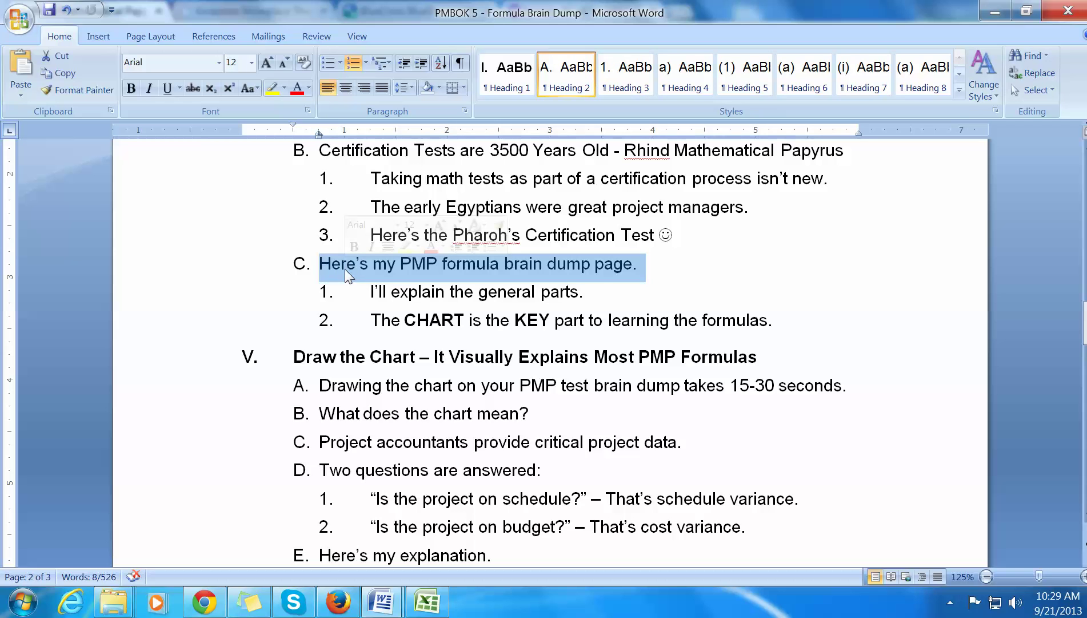
drag(584, 292, 374, 293)
drag(774, 321, 372, 321)
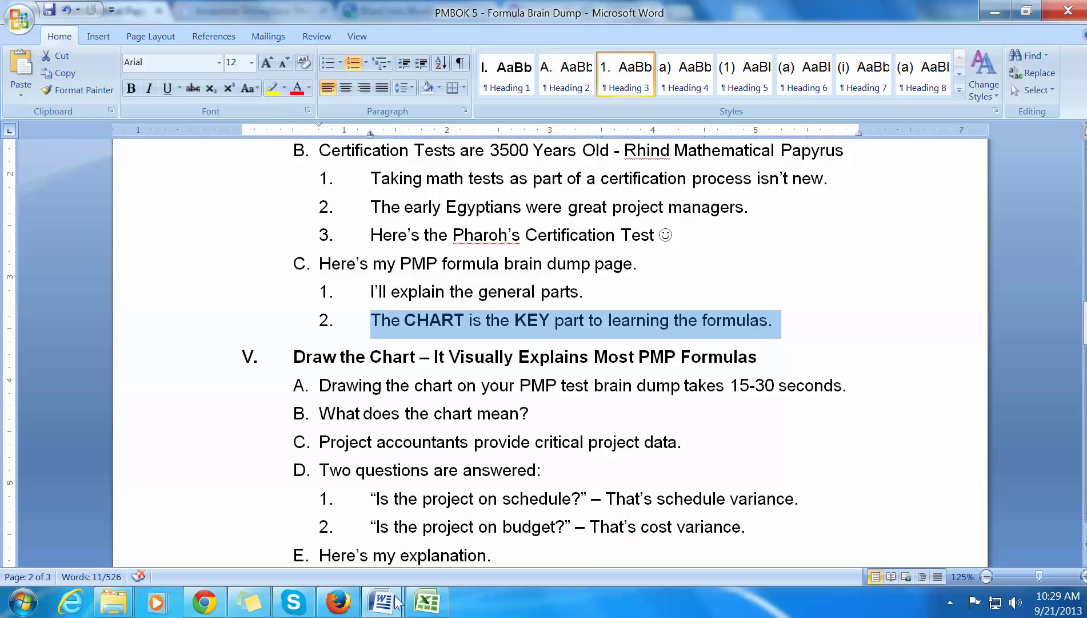
mouse_move(382, 600)
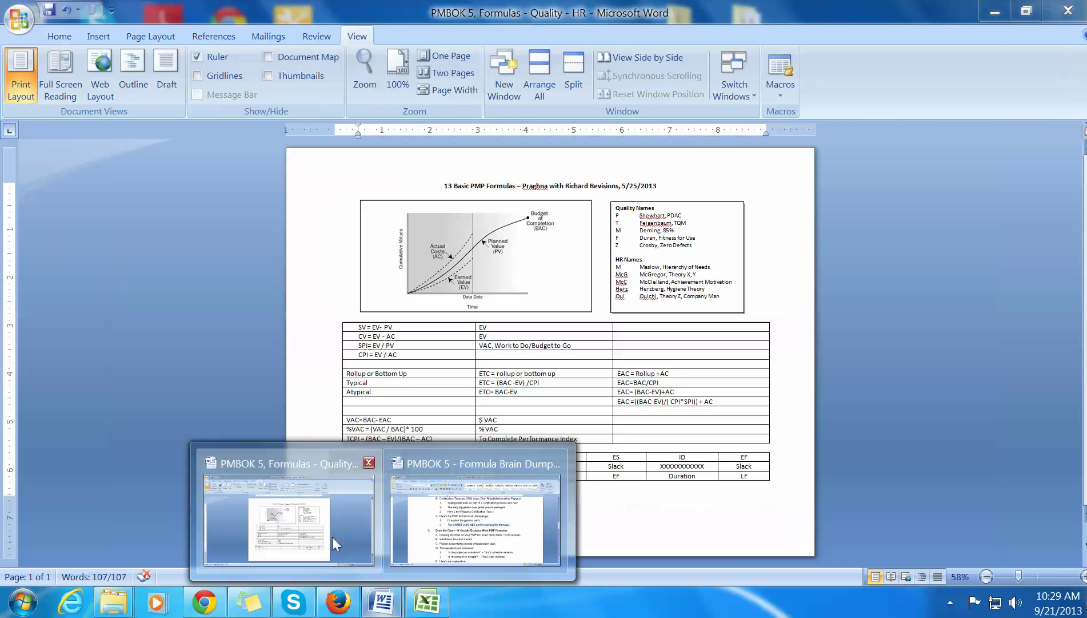
Step: Bring up the Formulas - Quality - HR document and locate the pointer over its earned-value chart
click(332, 536)
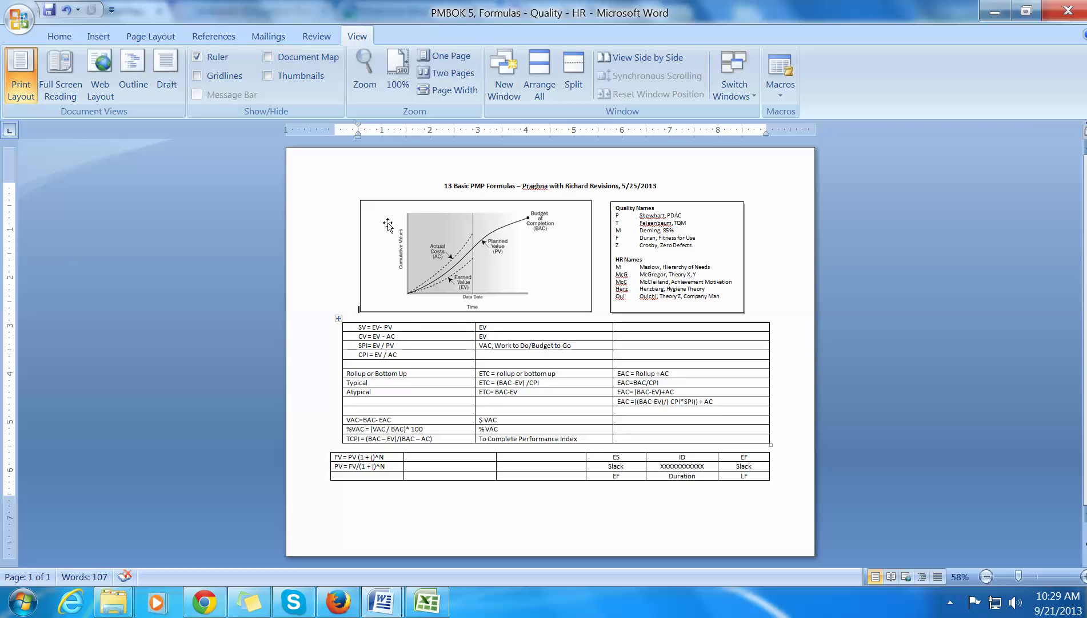
key(ctrl)
key(ctrl)
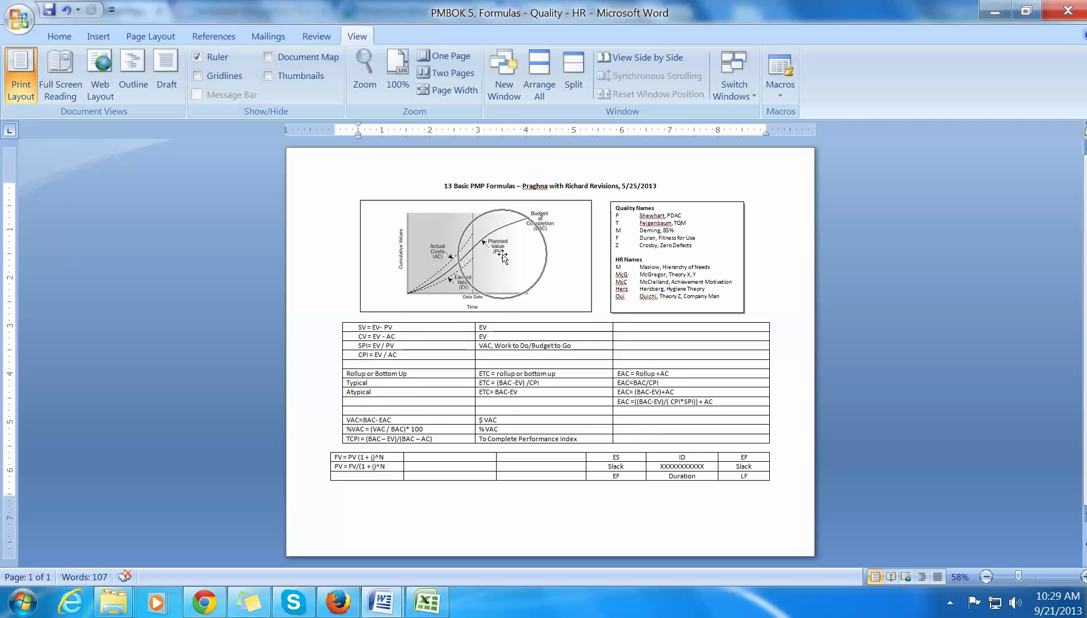
key(ctrl)
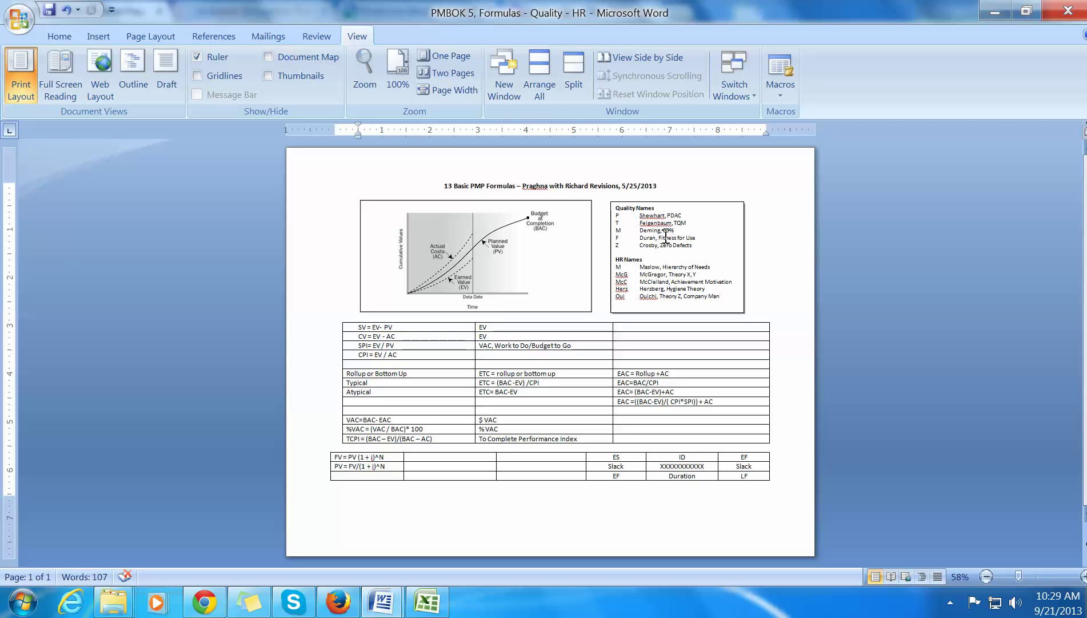
key(ctrl)
key(ctrl)
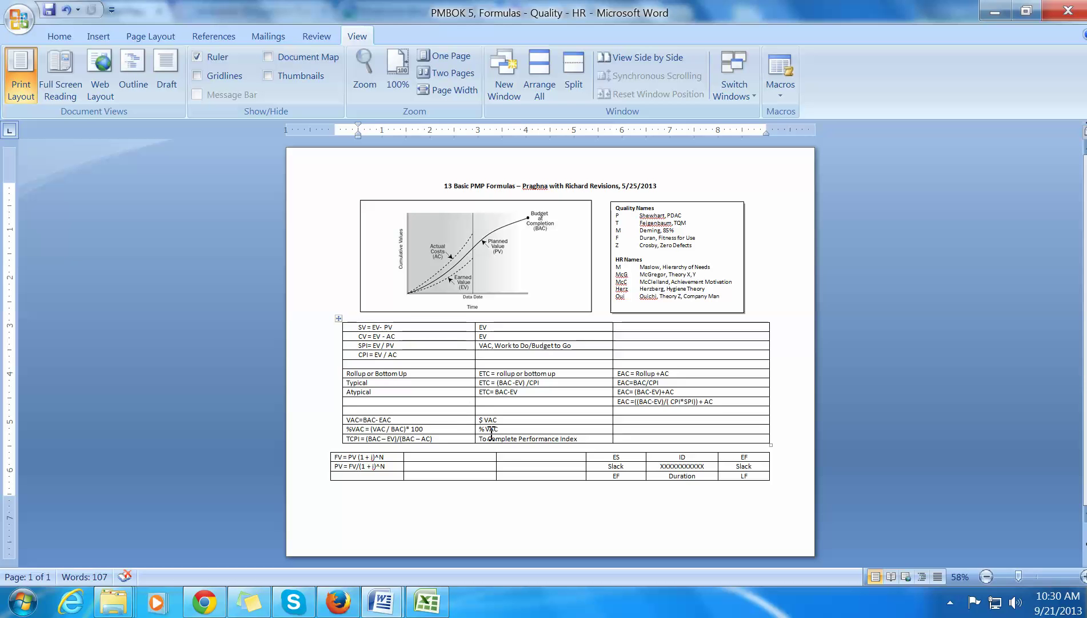
Step: Zoom the formula page from 58% to 125%
click(362, 69)
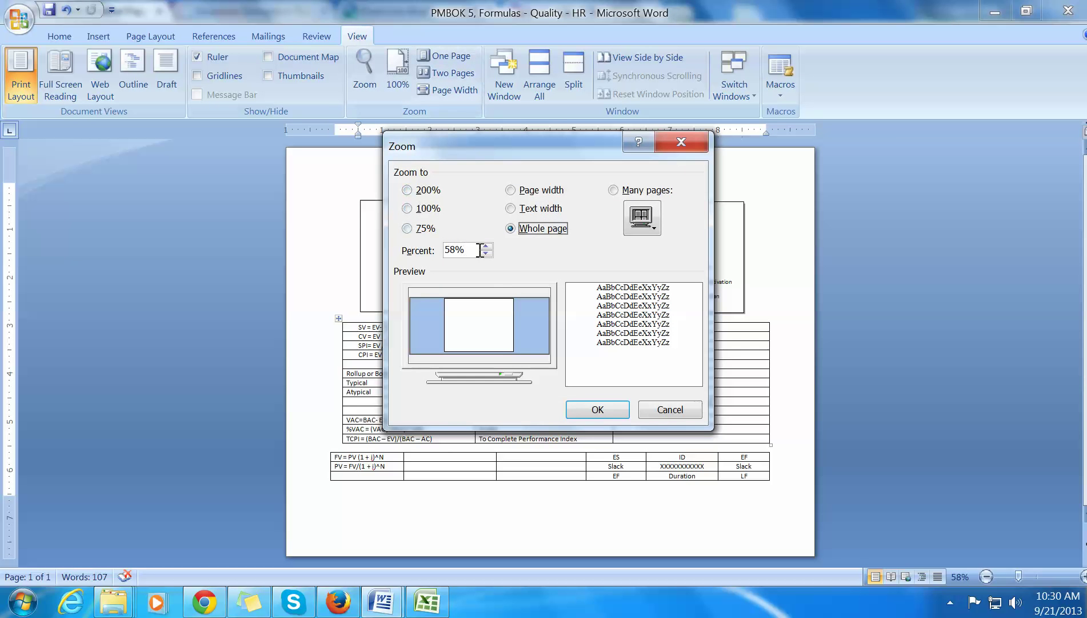
drag(475, 248, 430, 248)
text(125)
key(Return)
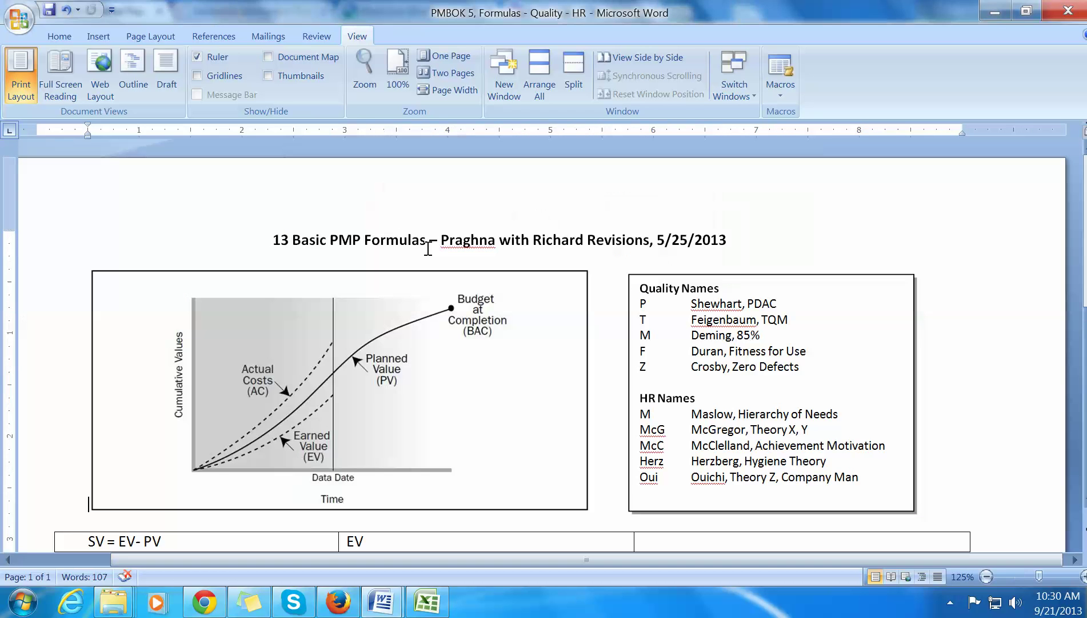
Step: Walk through the earned-value chart and formula table at 125%, clicking on their parts
scroll(378, 408, down, 1)
scroll(378, 408, down, 1)
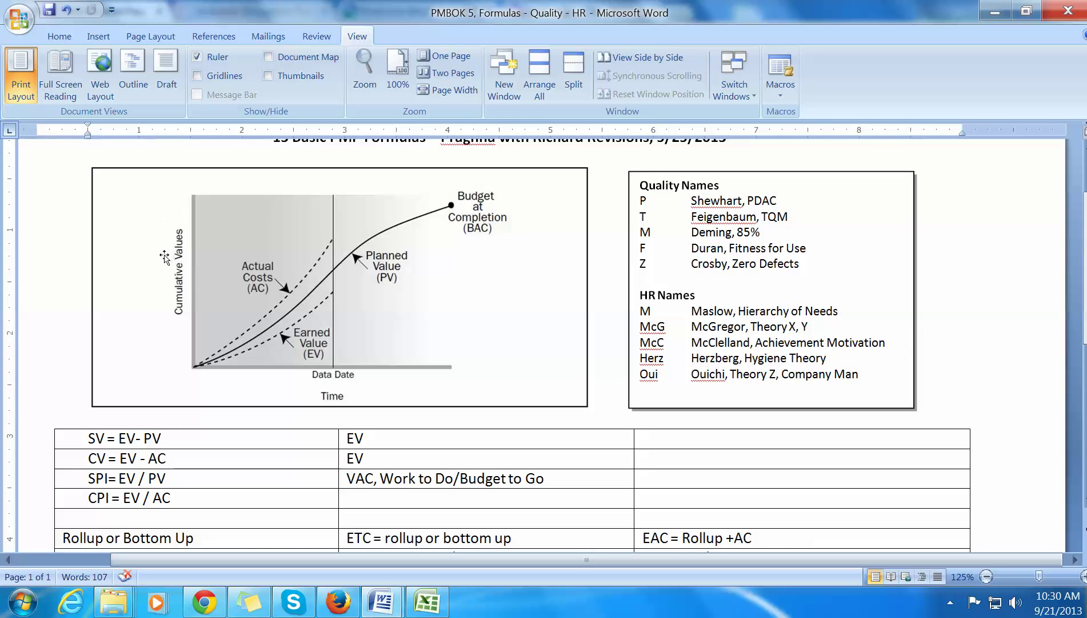
scroll(284, 276, down, 2)
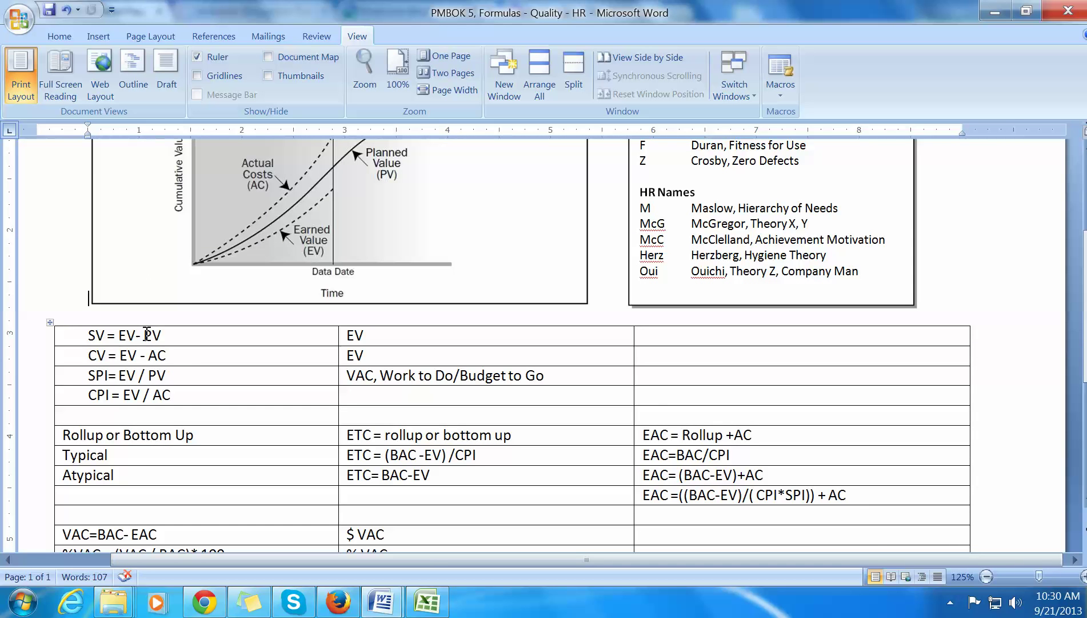
click(118, 350)
click(112, 352)
scroll(244, 373, down, 2)
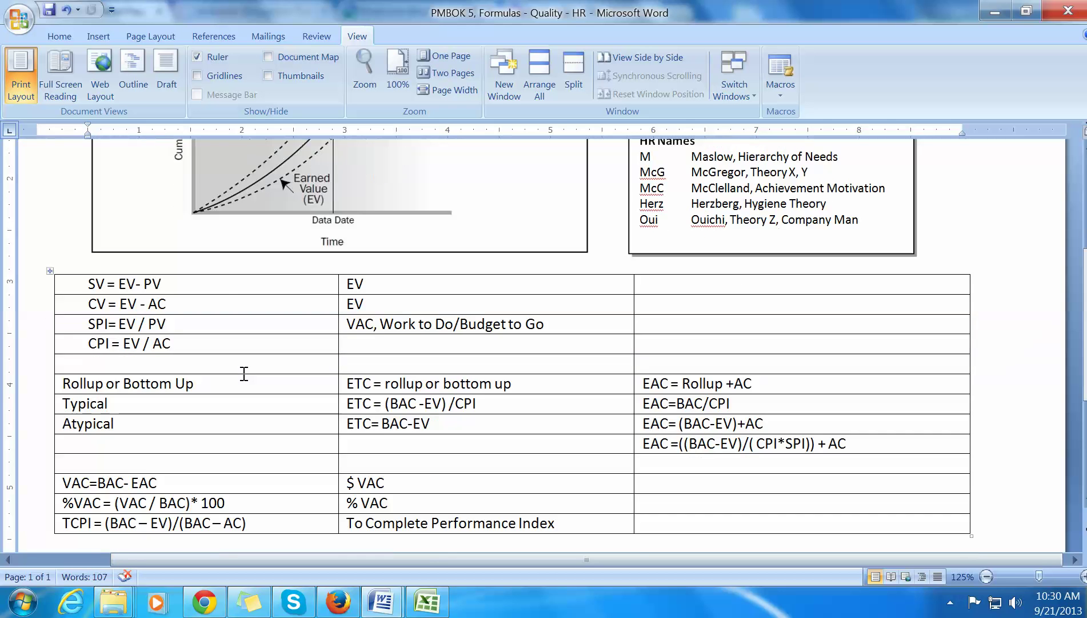
click(244, 373)
scroll(245, 373, down, 2)
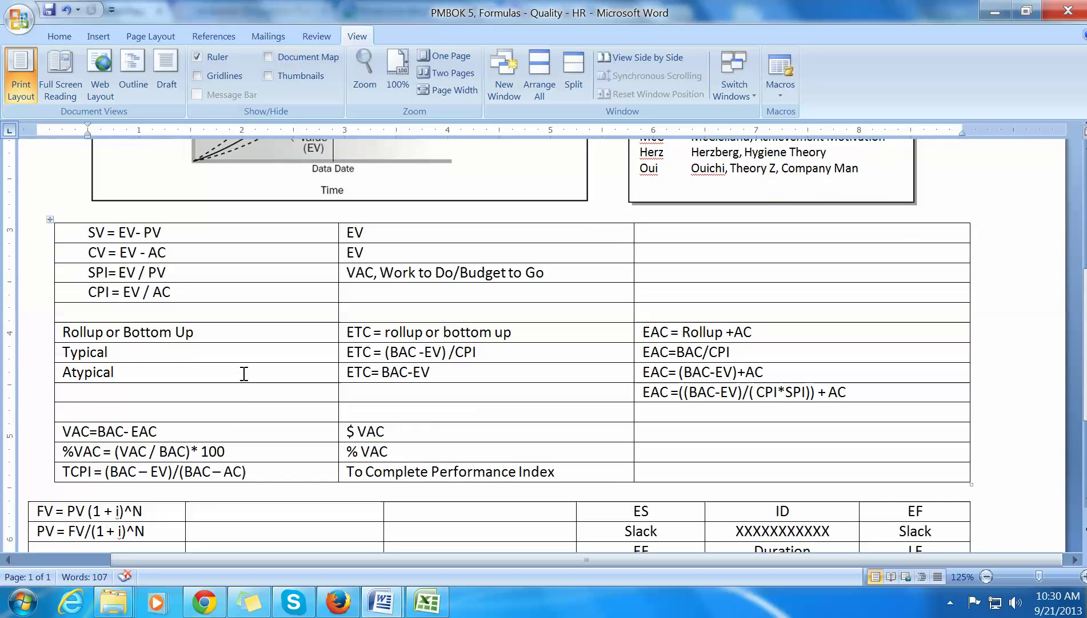
click(223, 426)
scroll(224, 426, up, 10)
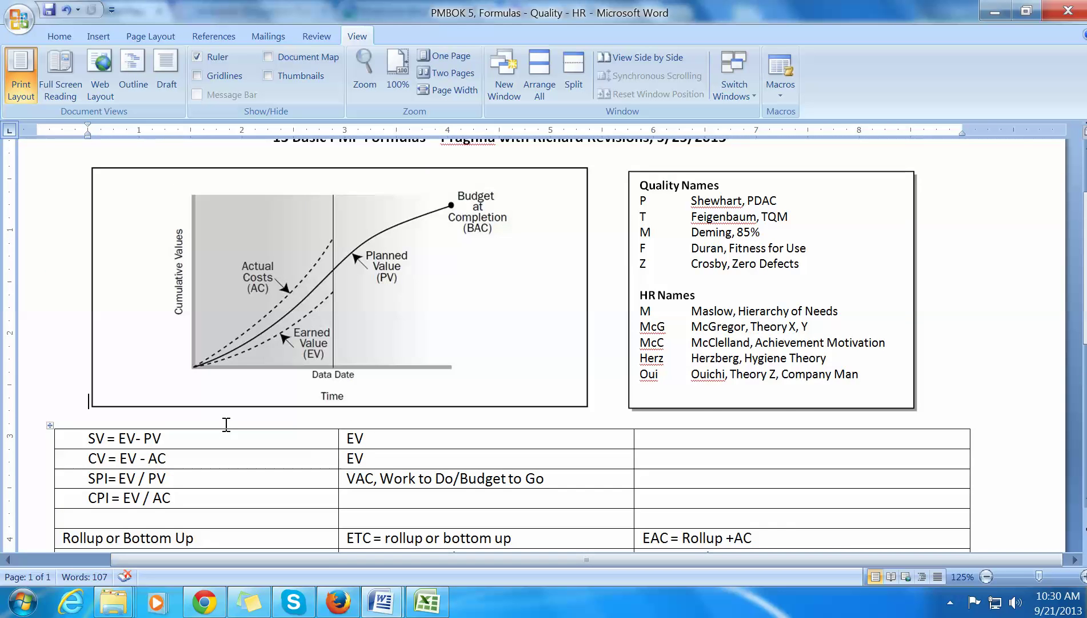
click(138, 321)
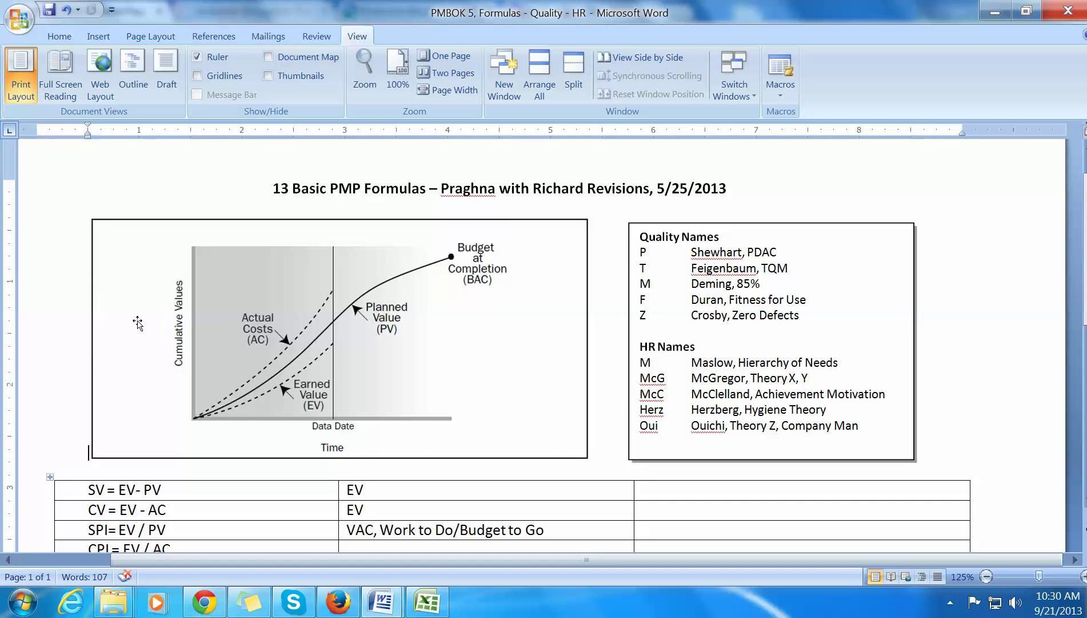
click(506, 342)
scroll(59, 341, down, 6)
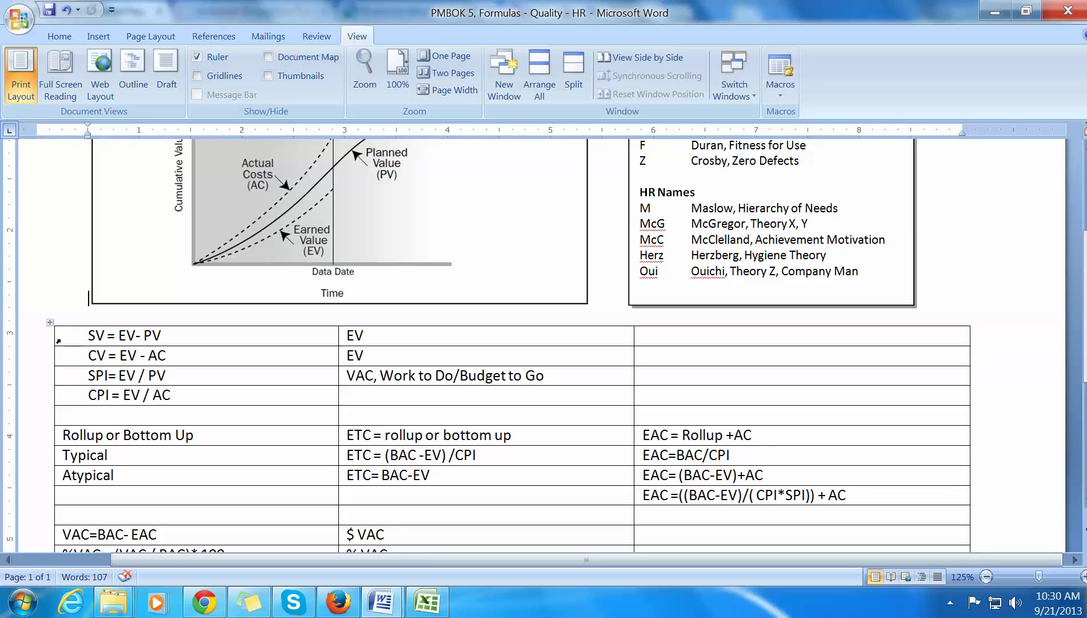
click(76, 336)
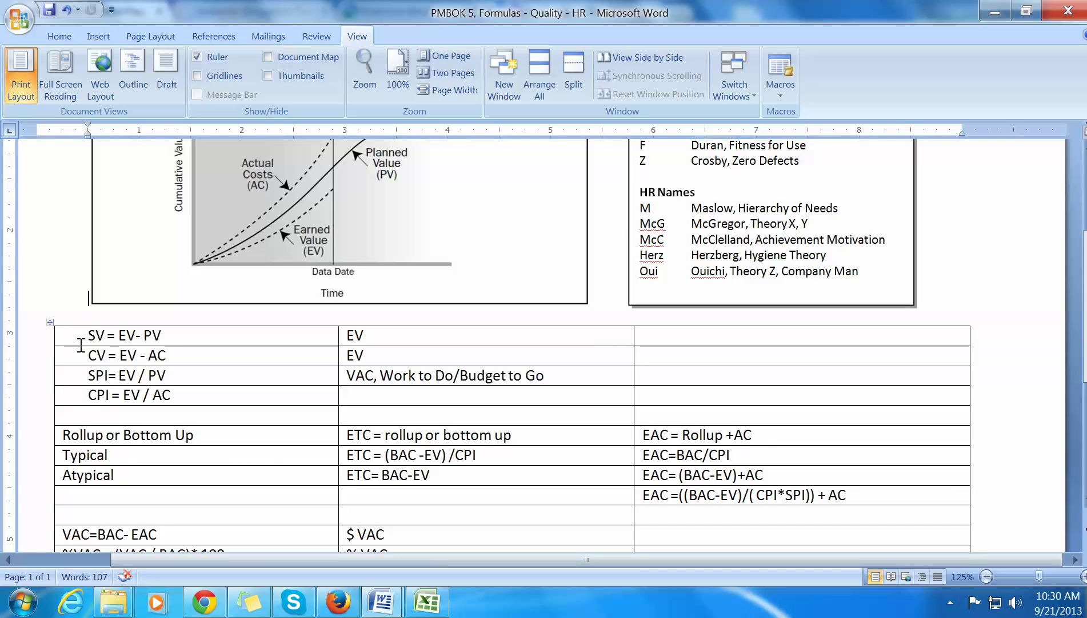
click(378, 461)
scroll(59, 240, up, 4)
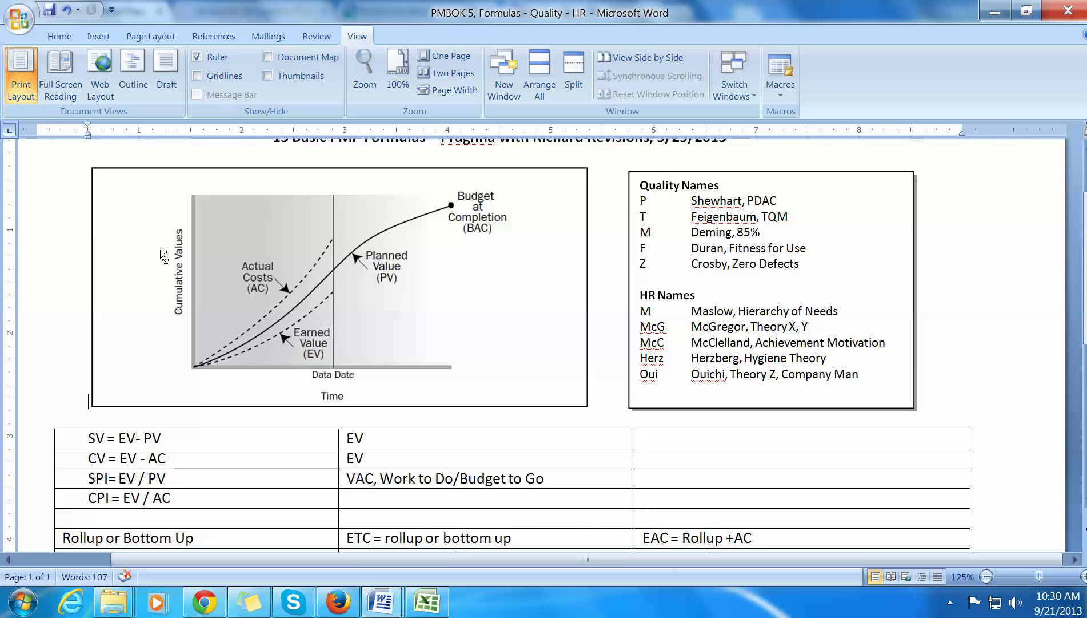
click(521, 316)
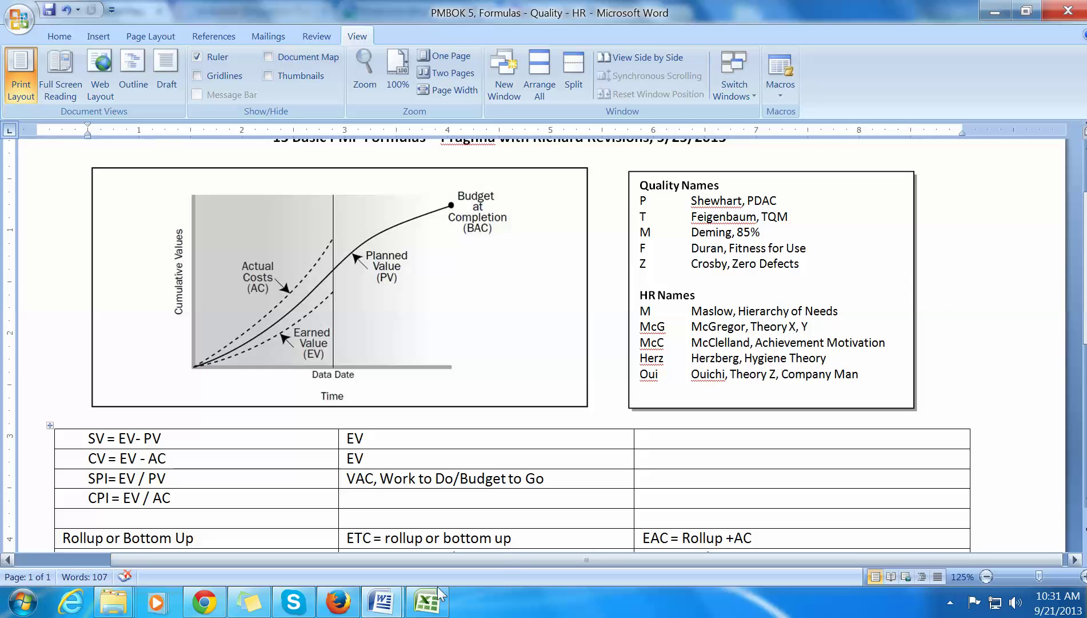
Step: In the Brain Dump outline, highlight CHART, KEY, the drawing-time line, 'What does the chart mean?', and the project accountants line
mouse_move(382, 601)
click(417, 534)
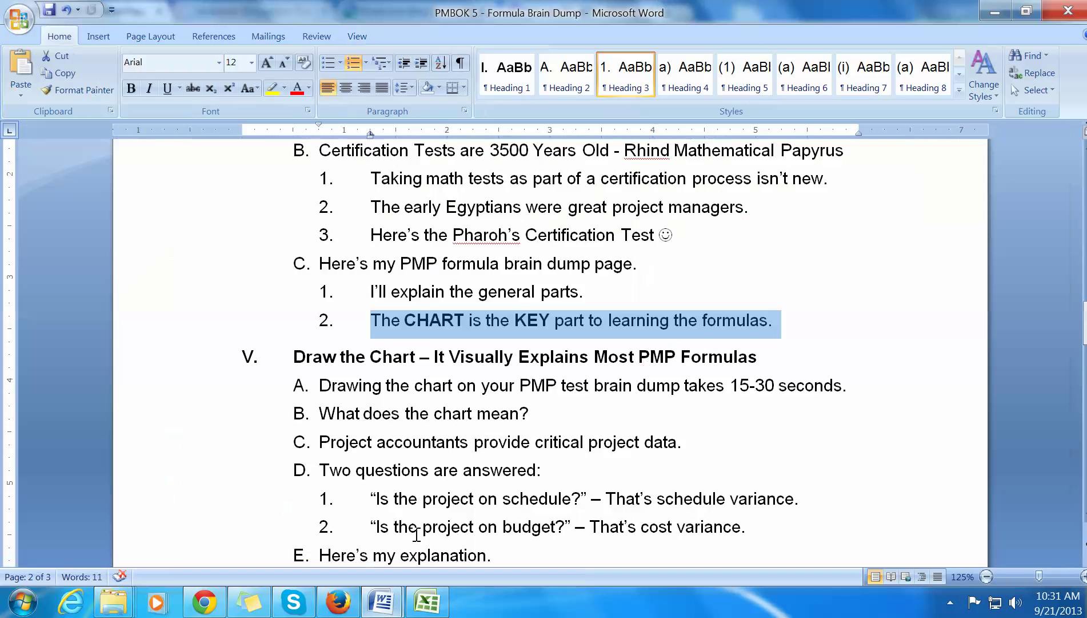
double_click(427, 319)
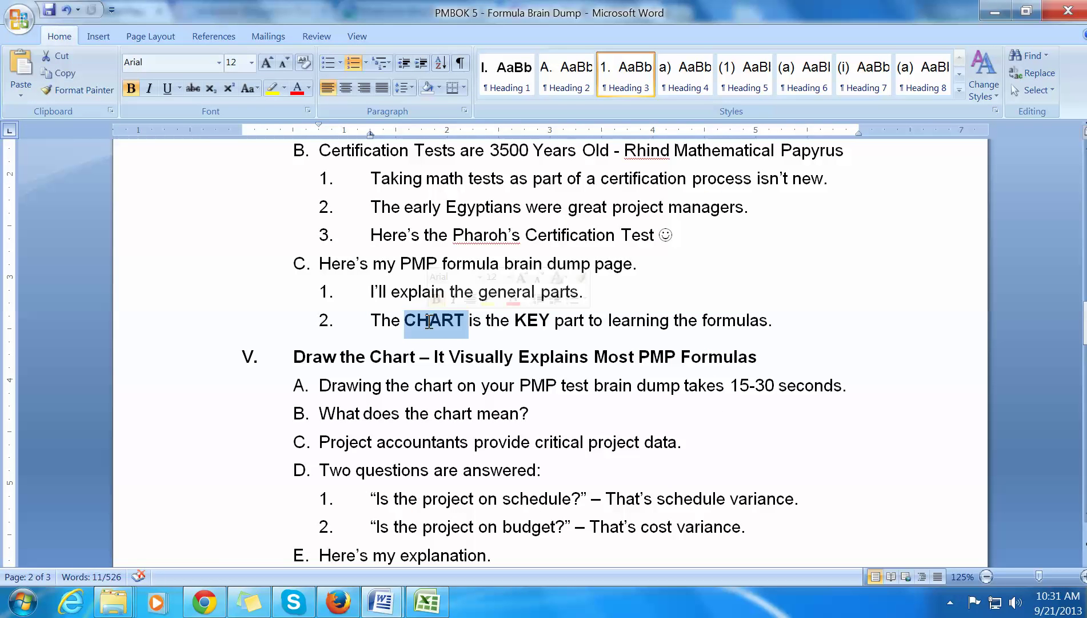
double_click(535, 322)
scroll(852, 394, down, 3)
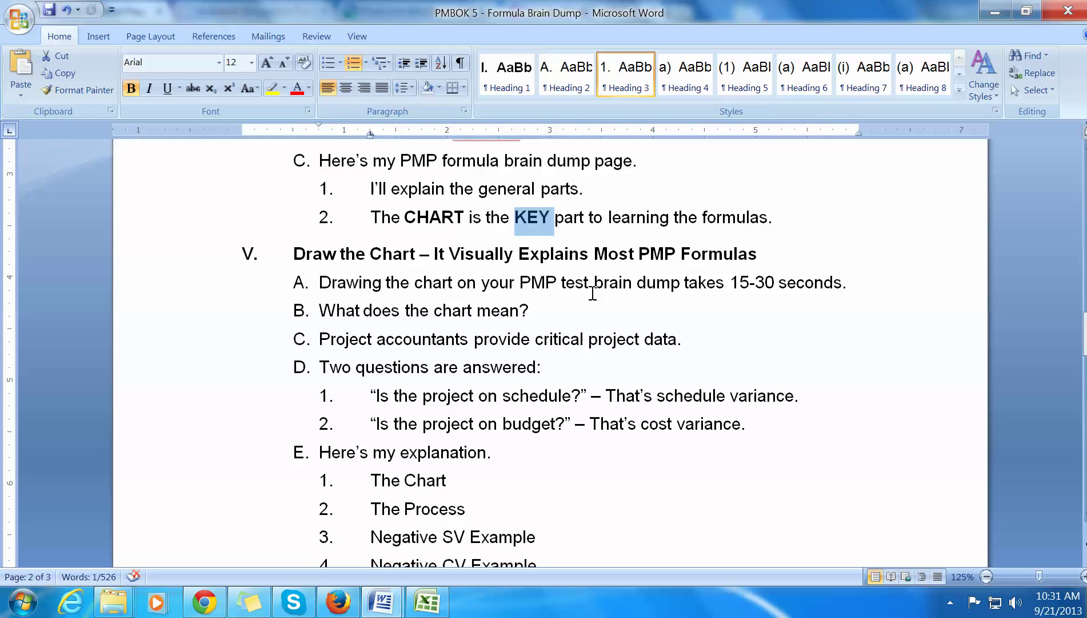
drag(847, 284, 321, 283)
drag(539, 310, 329, 306)
drag(683, 338, 340, 337)
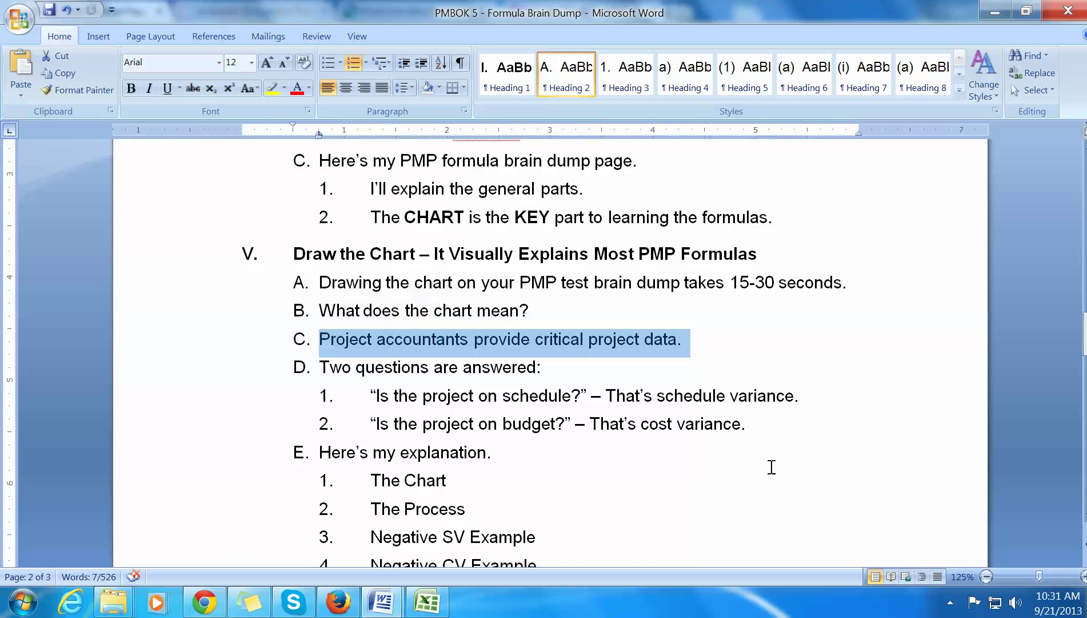
Step: Show the earned-value chart picture in the Formulas - Quality - HR document, then return
mouse_move(382, 601)
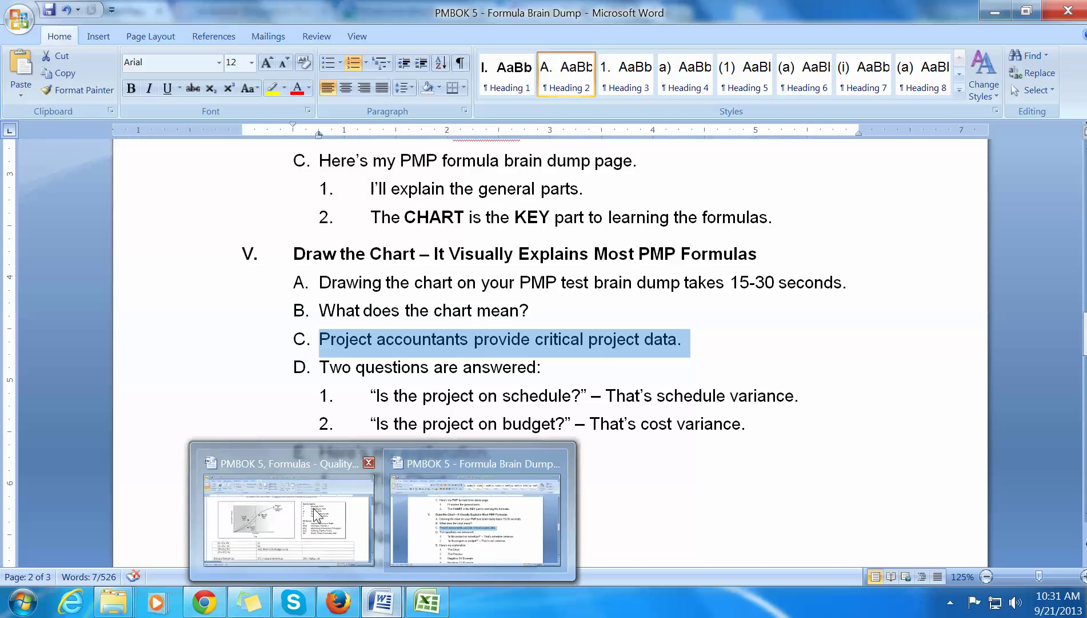
click(303, 495)
click(220, 324)
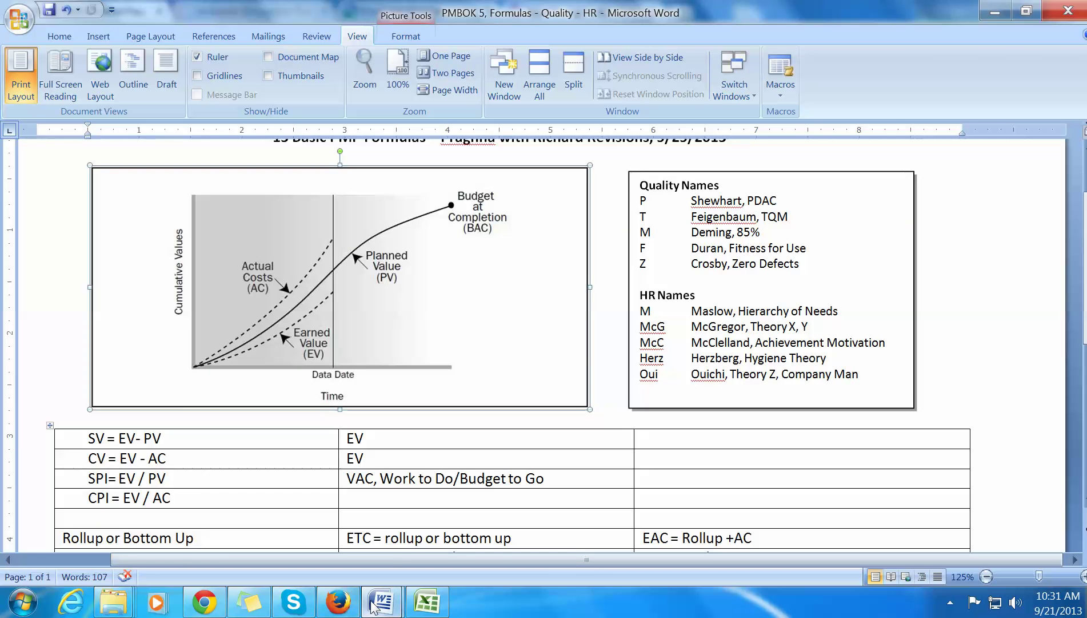
mouse_move(373, 605)
click(445, 551)
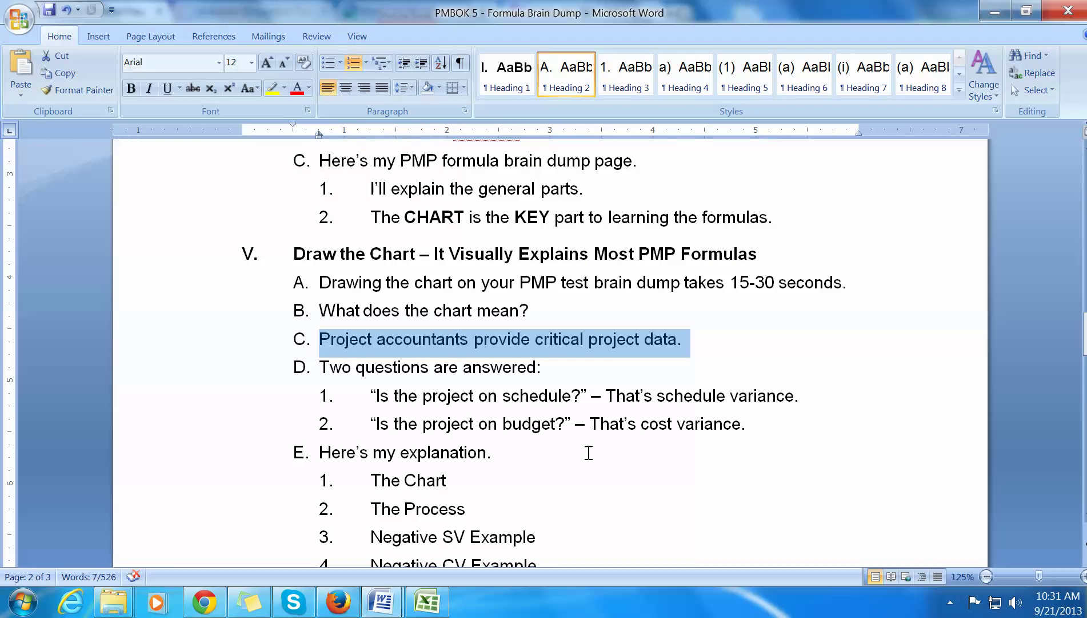
Step: Highlight the on-schedule and on-budget questions, 'Here’s my explanation.' and the five explanation items
drag(822, 397, 361, 406)
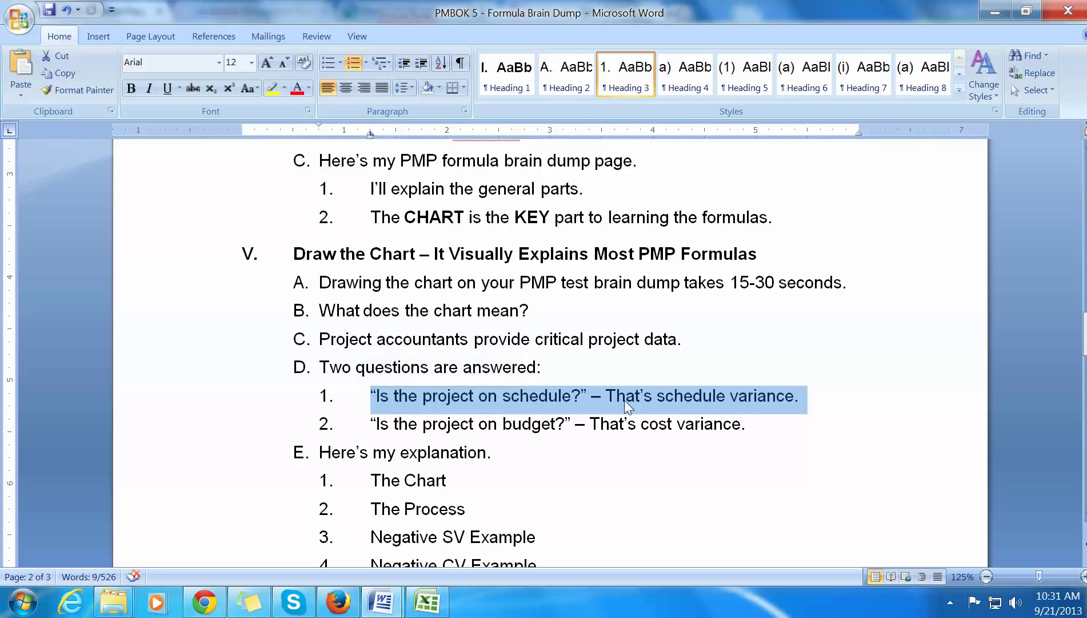
drag(751, 420, 362, 424)
scroll(740, 509, down, 3)
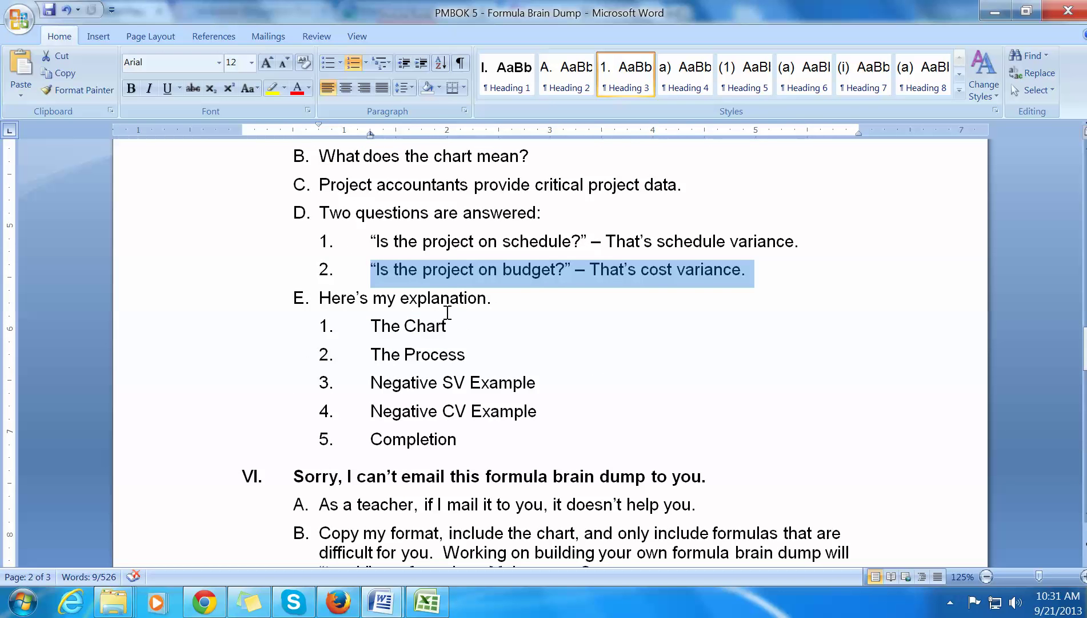
drag(508, 302, 318, 298)
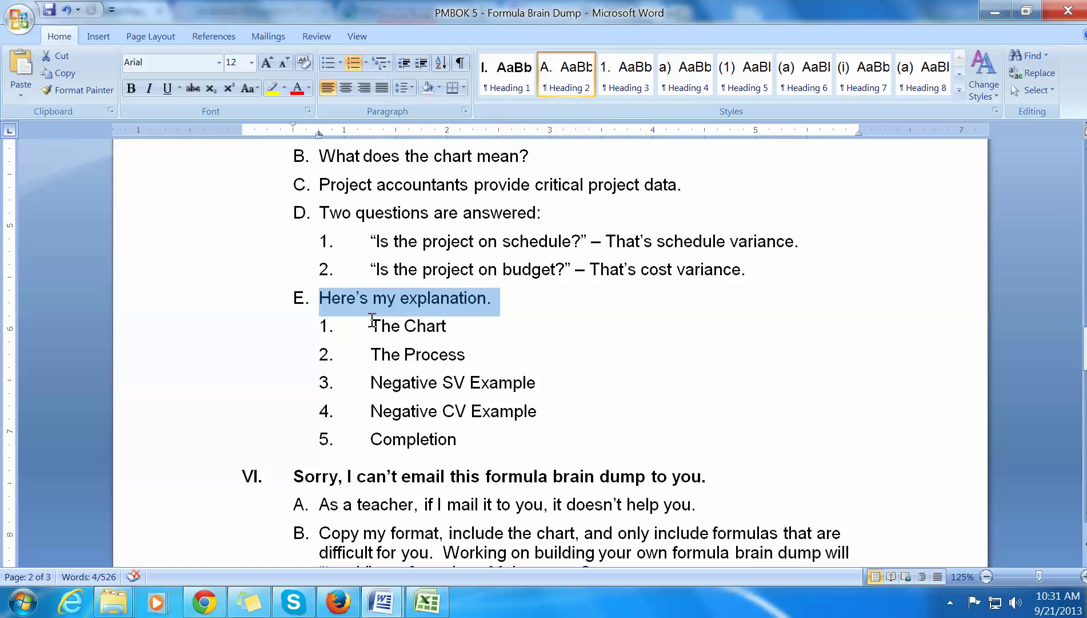
click(378, 325)
drag(372, 325, 474, 447)
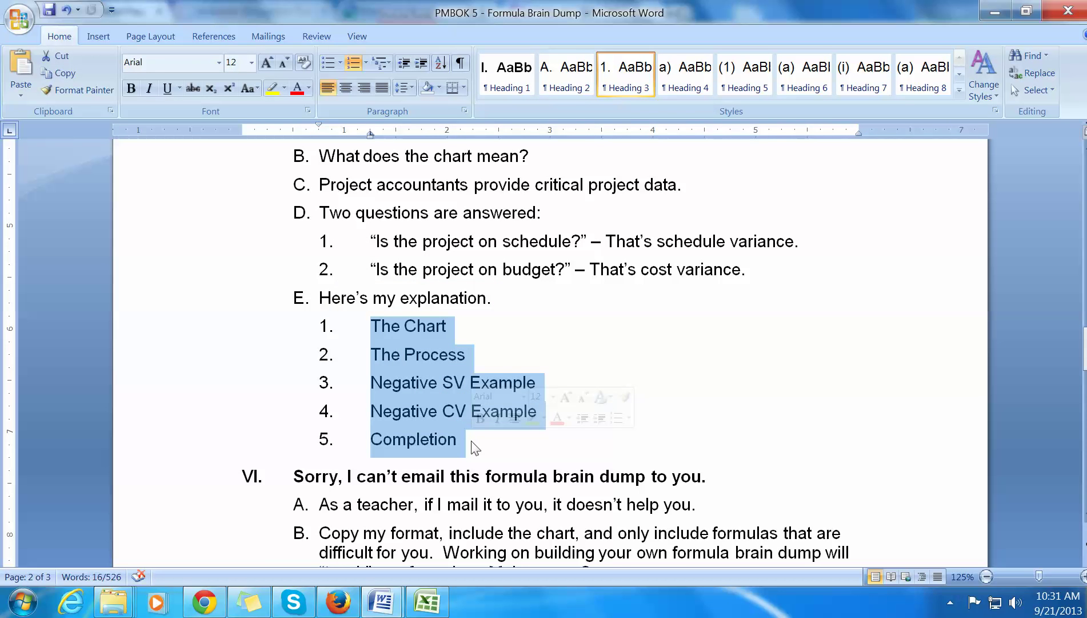
click(427, 601)
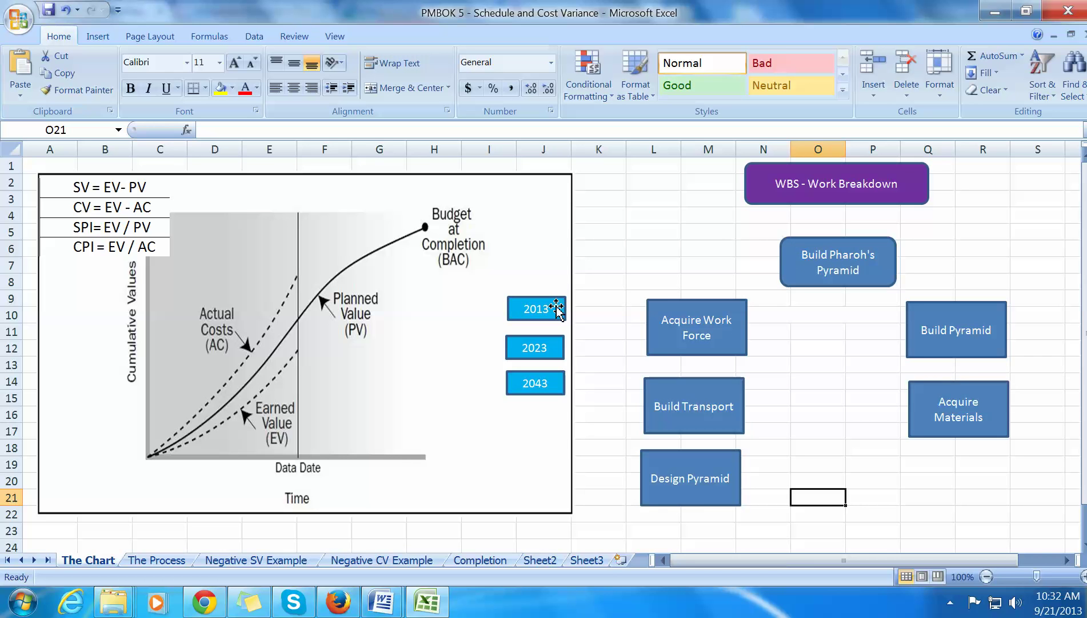
Step: On The Process sheet, select the Design Pyramid and Build Transport boxes, then show the Completion sheet
click(172, 561)
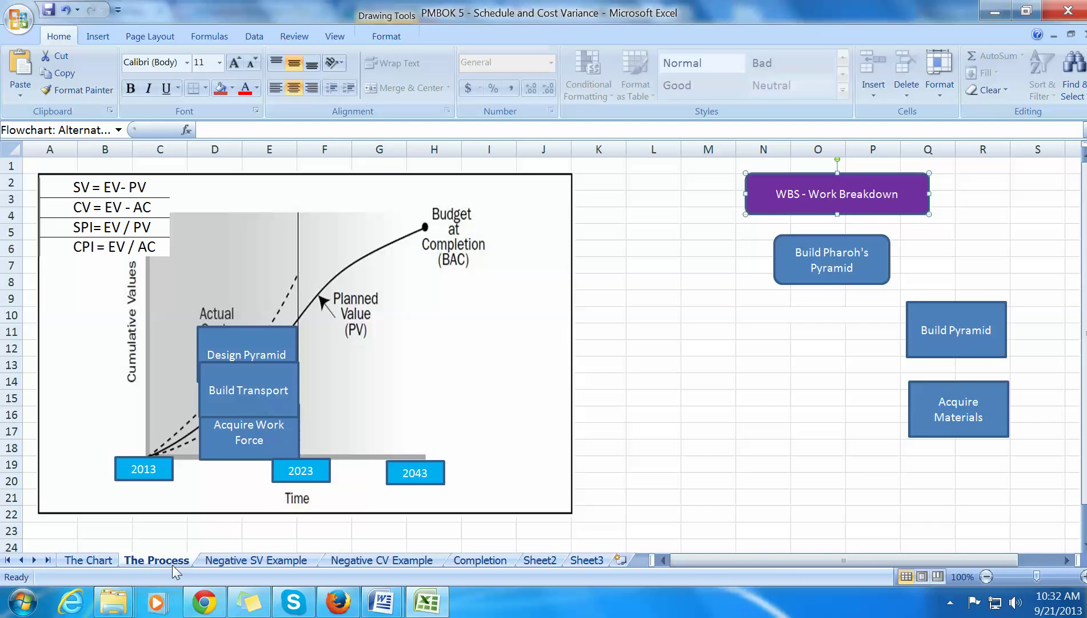
click(86, 560)
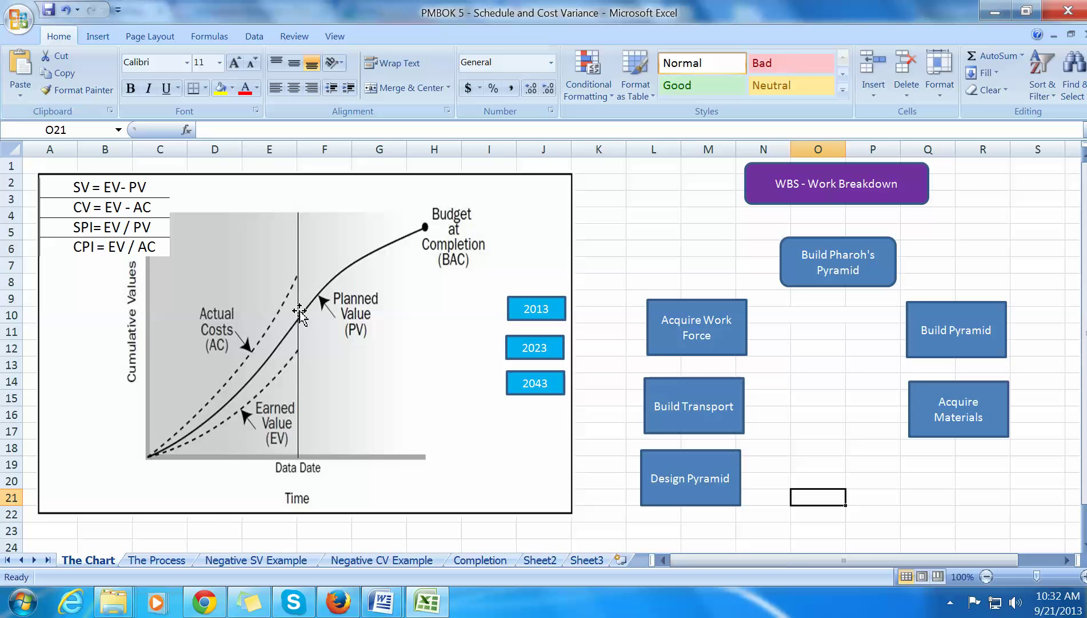
click(179, 560)
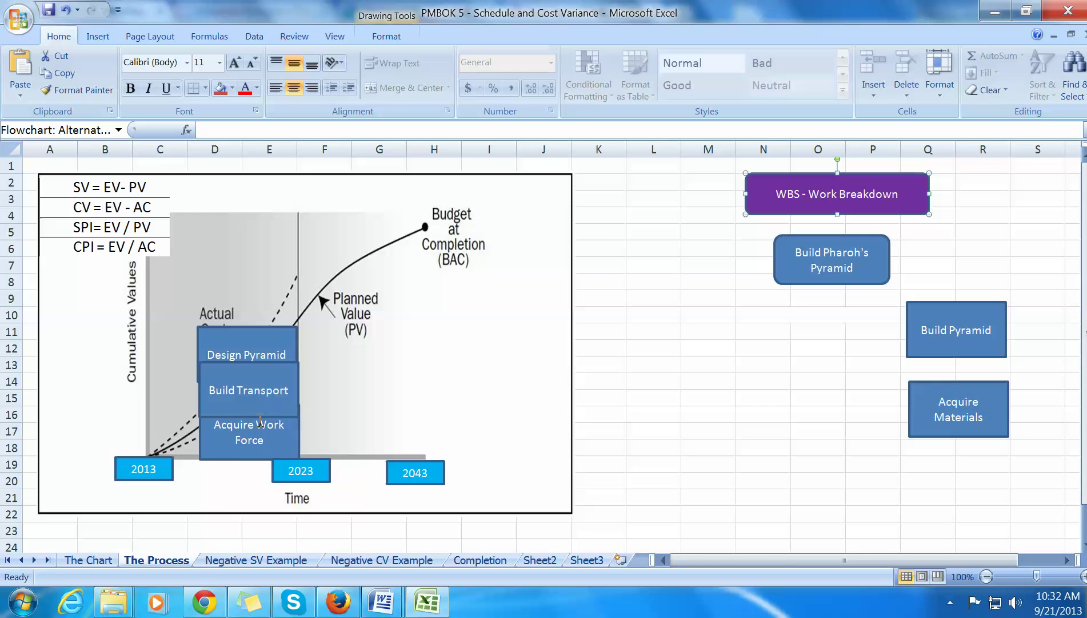
click(273, 344)
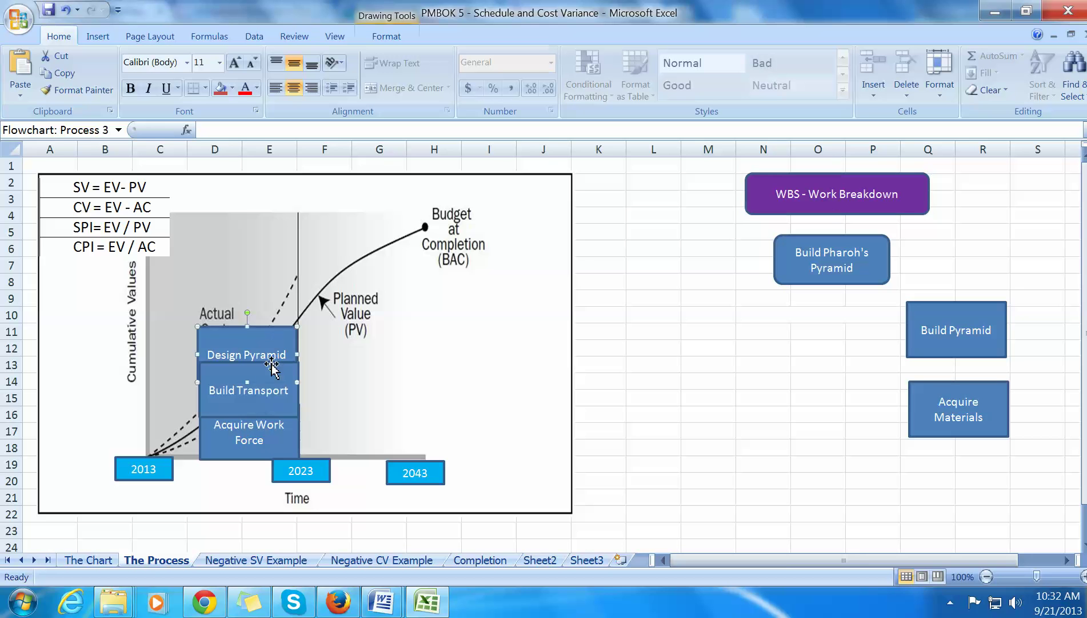
click(274, 404)
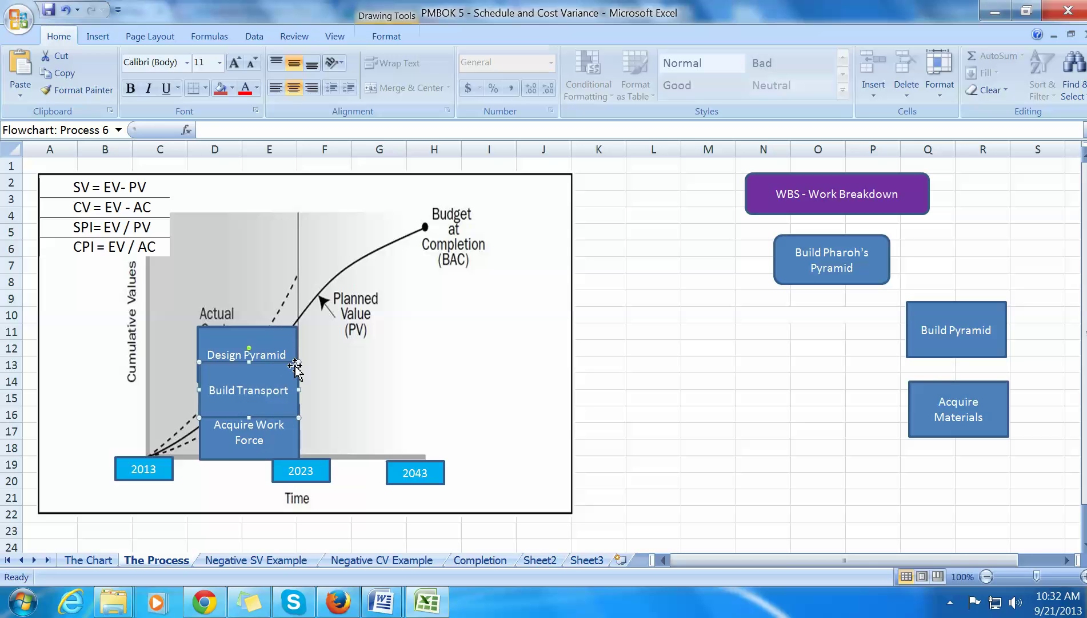
click(307, 481)
click(469, 561)
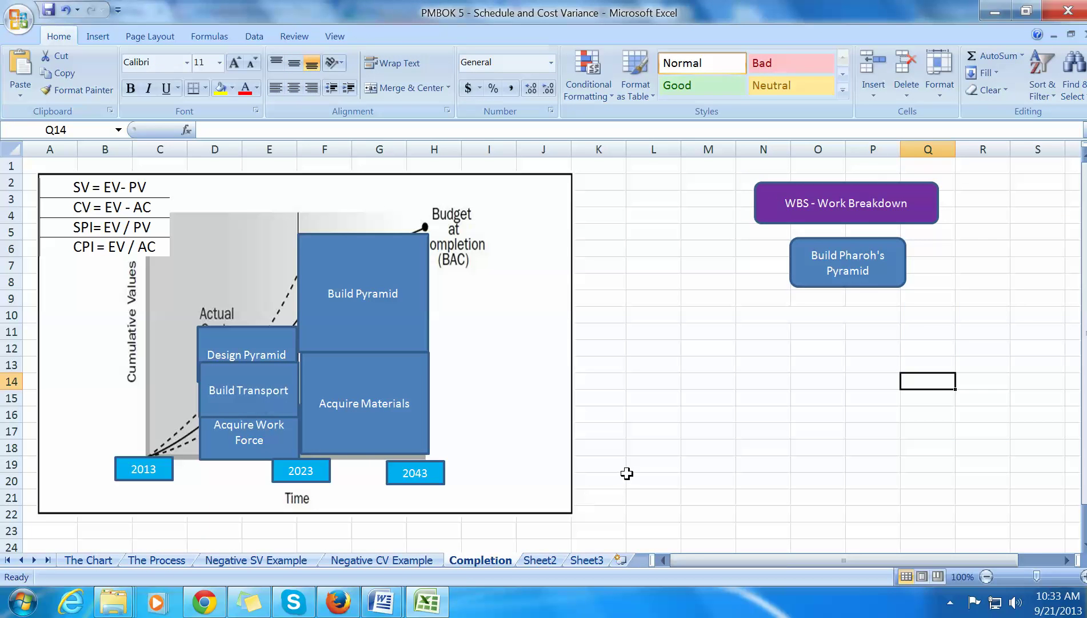
click(325, 288)
click(324, 377)
click(334, 430)
Step: Show the Negative SV Example sheet and locate the pointer with Ctrl
click(255, 562)
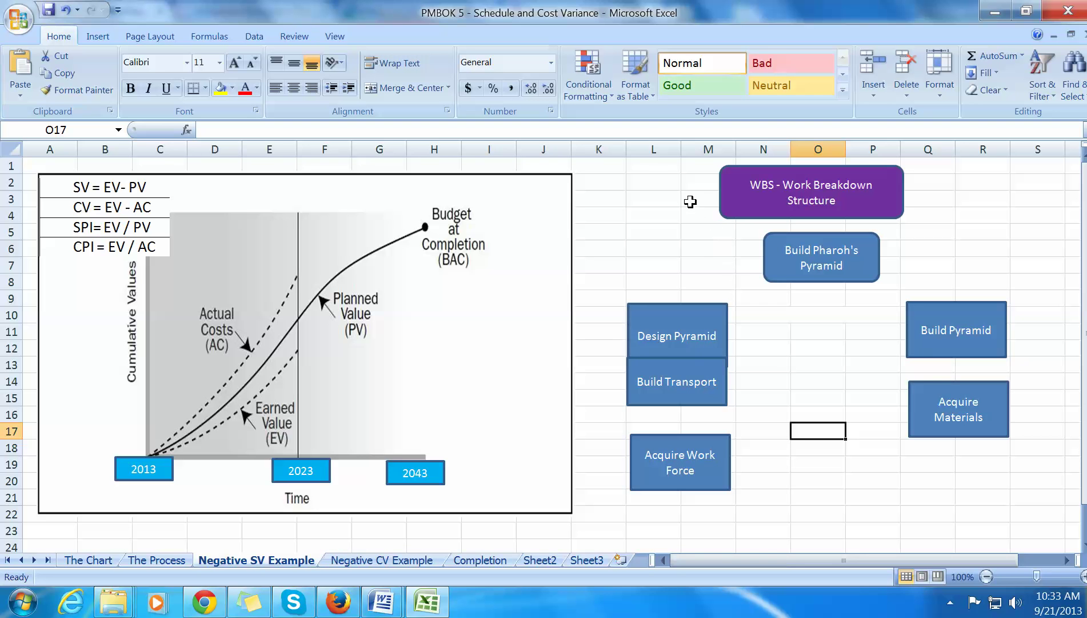
key(ctrl)
key(ctrl)
key(ctrl)
key(ctrl)
key(ctrl)
key(ctrl)
key(ctrl)
Step: Drag the Design Pyramid/Build Transport group onto the chart between 2013 and 2023, repositioning it
mouse_move(651, 314)
mouse_down()
mouse_move(253, 381)
mouse_move(221, 371)
mouse_up()
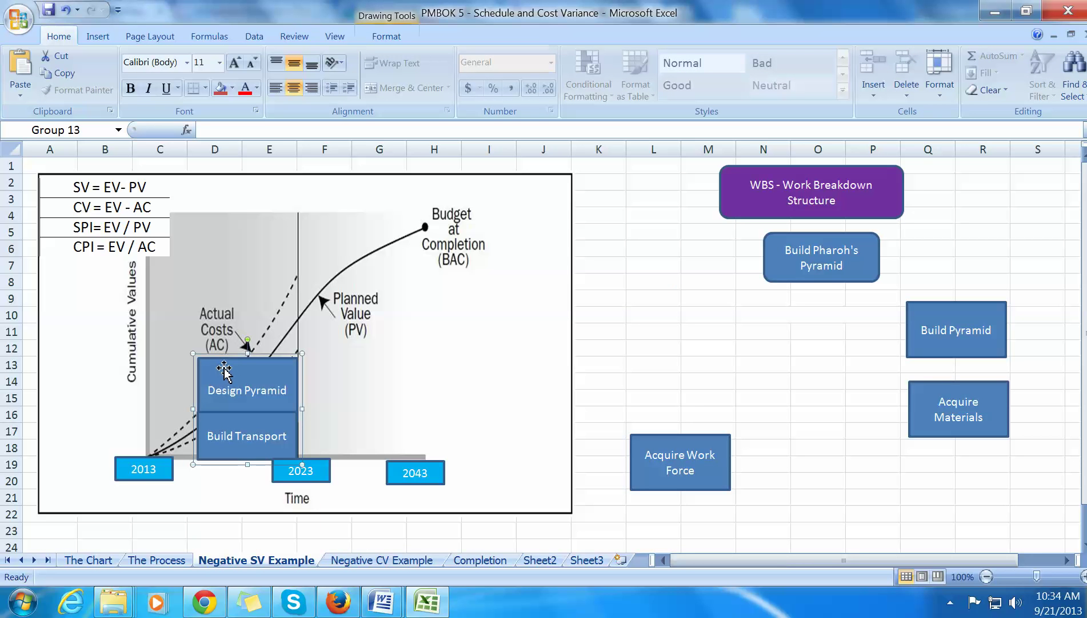
drag(236, 368, 273, 369)
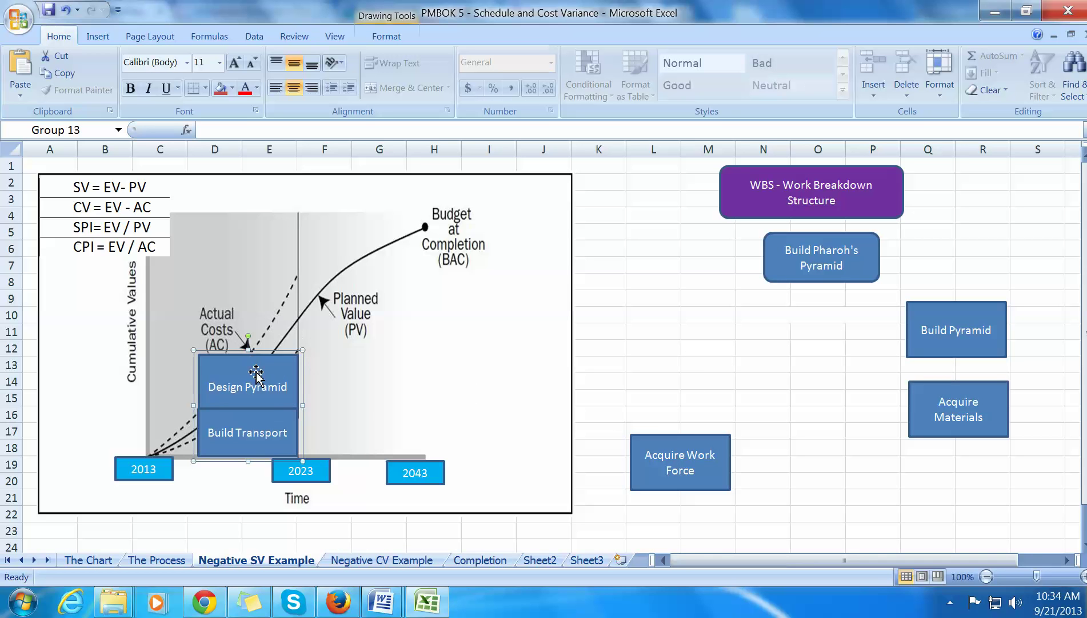
click(263, 423)
click(679, 441)
drag(265, 371, 687, 311)
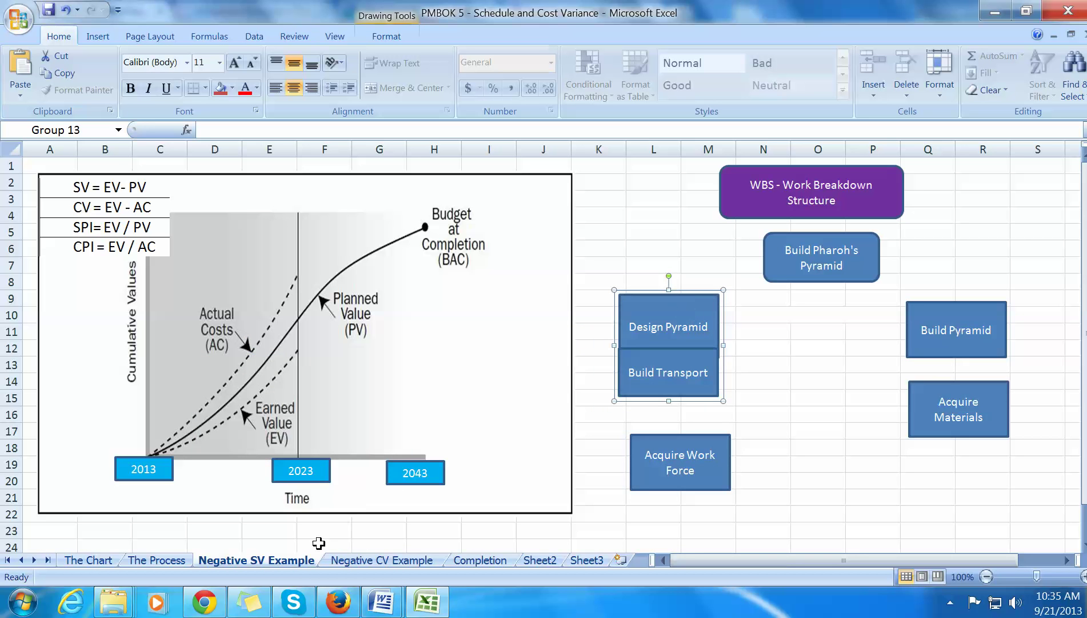
click(297, 564)
drag(656, 308, 205, 367)
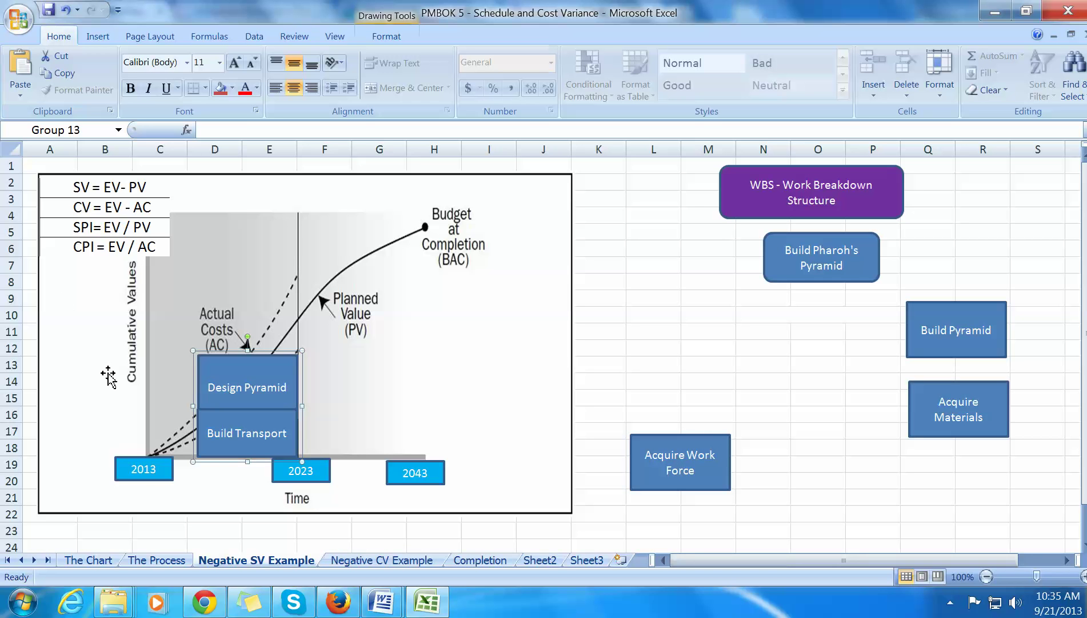
click(60, 188)
click(71, 189)
drag(267, 370, 473, 377)
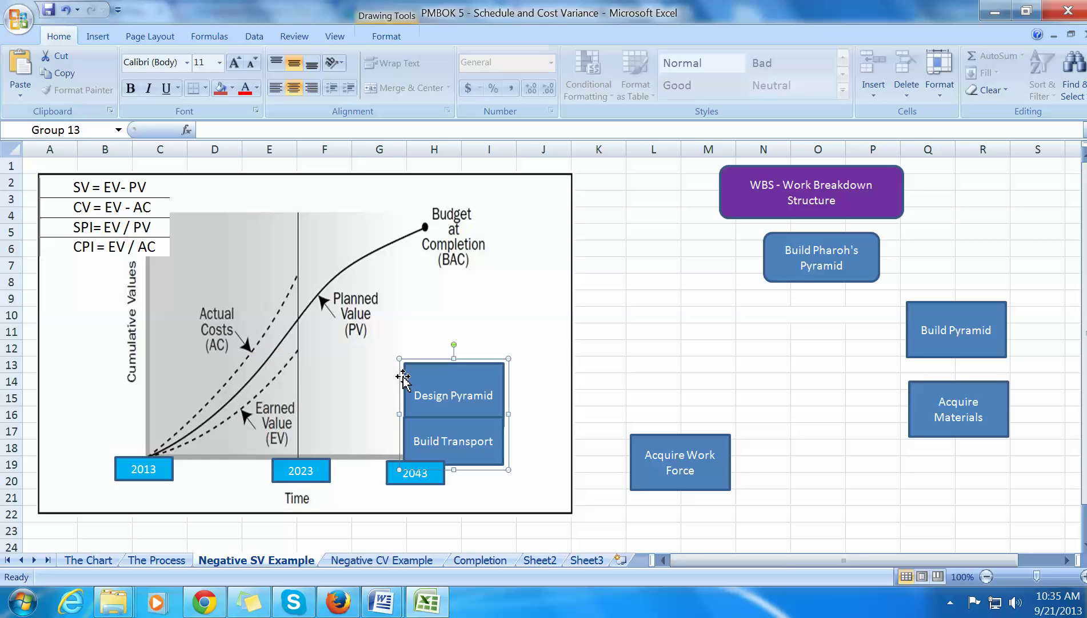
drag(335, 373, 224, 369)
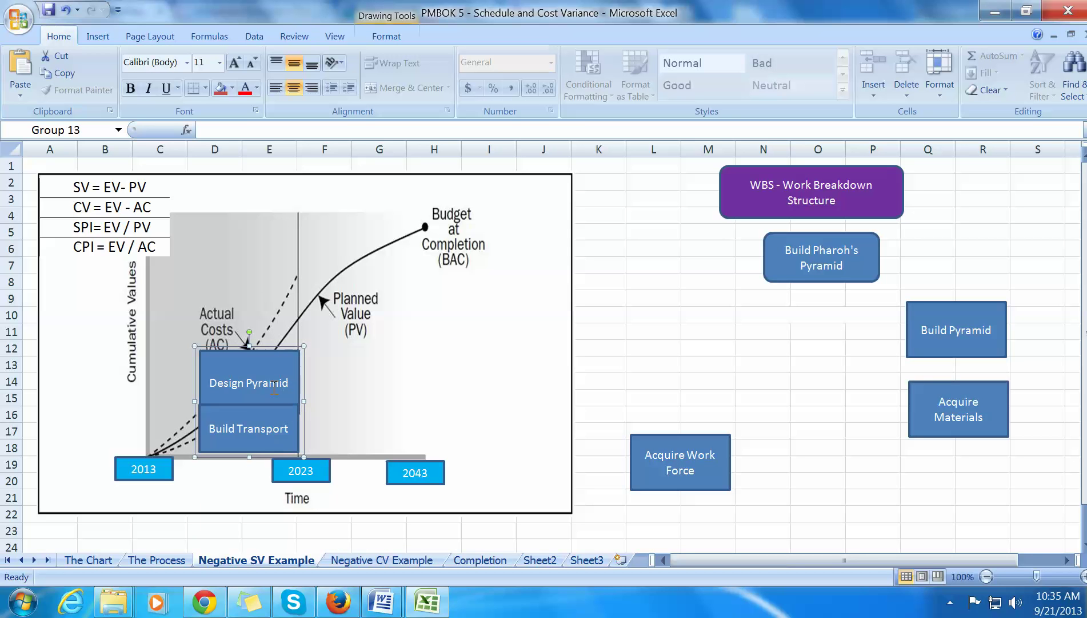
drag(257, 369, 504, 369)
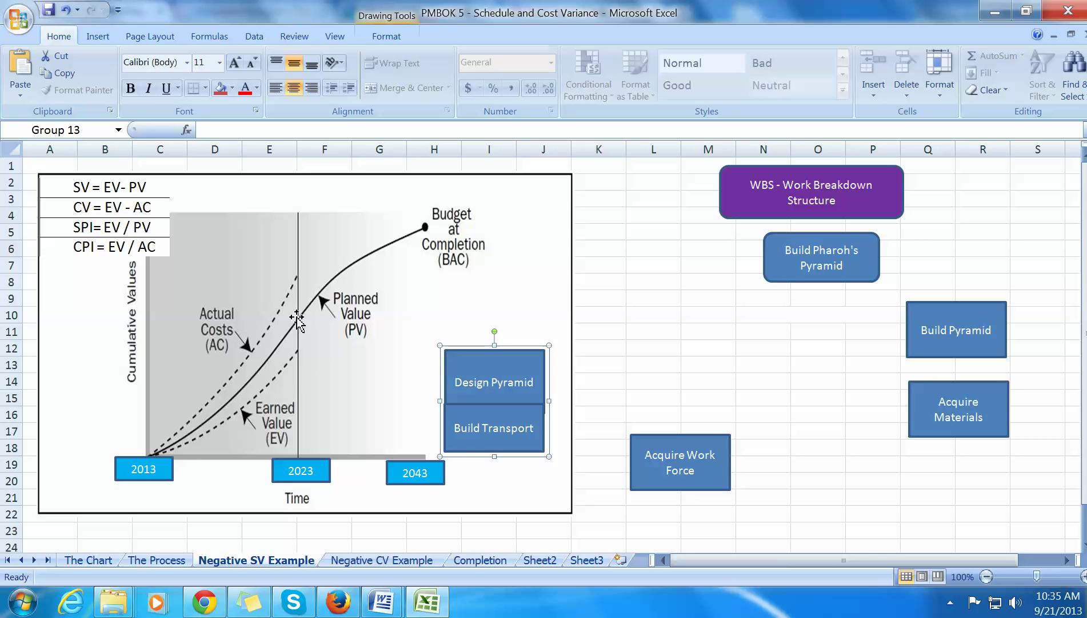
click(469, 376)
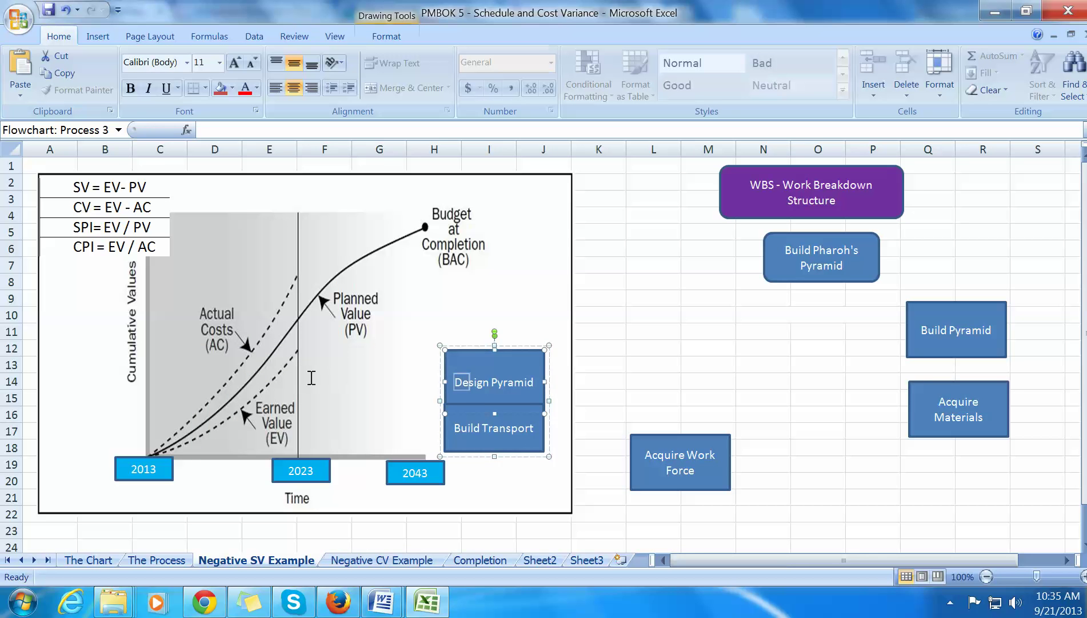
click(640, 379)
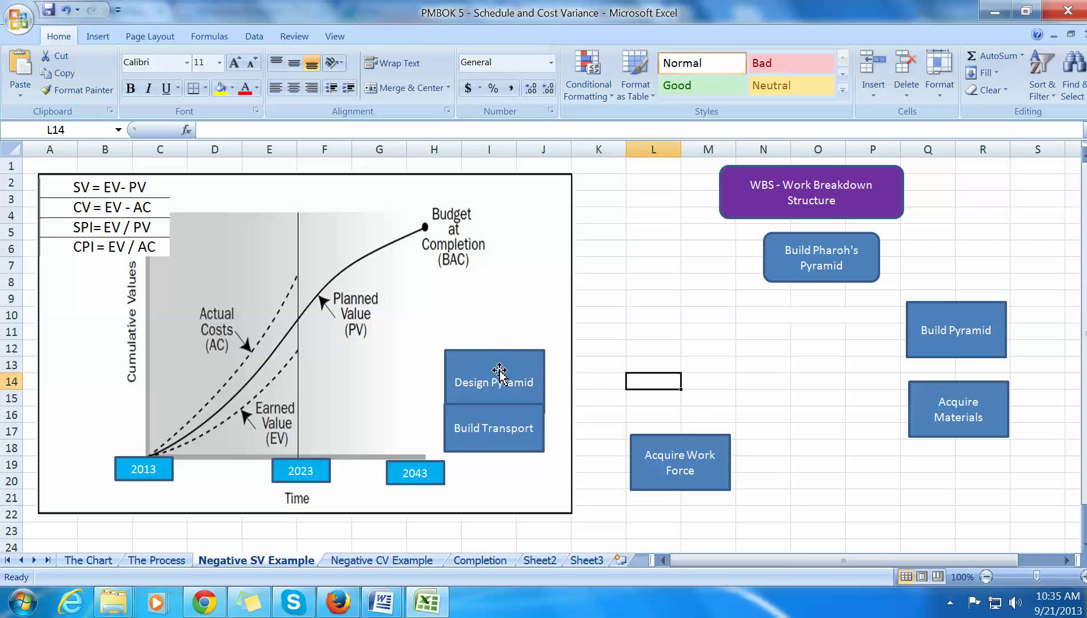
drag(490, 377, 210, 375)
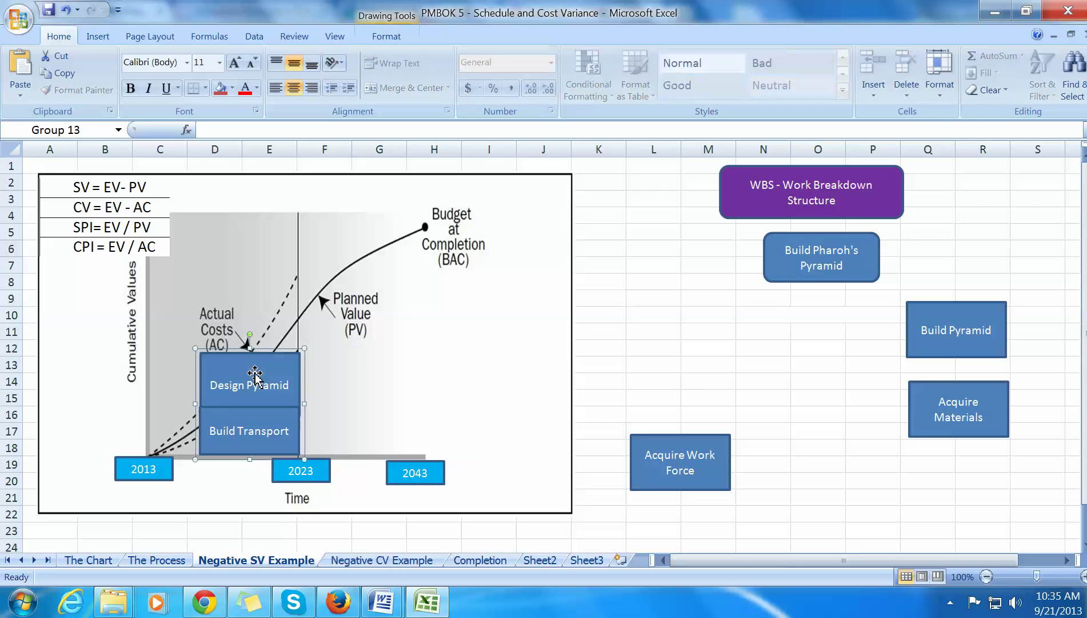
drag(278, 369, 270, 369)
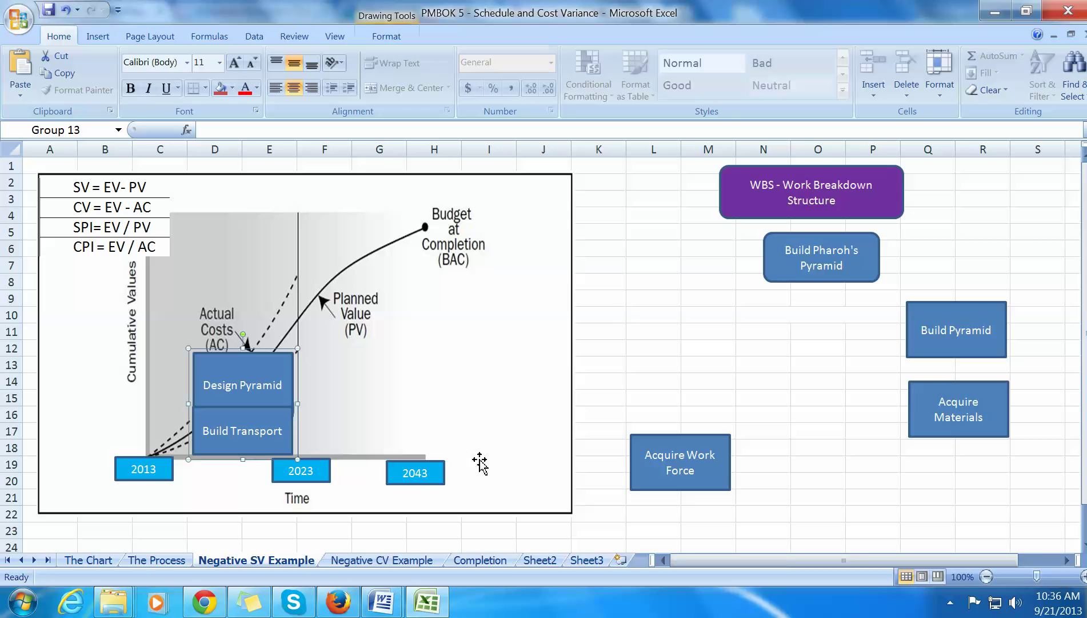
click(309, 560)
click(343, 561)
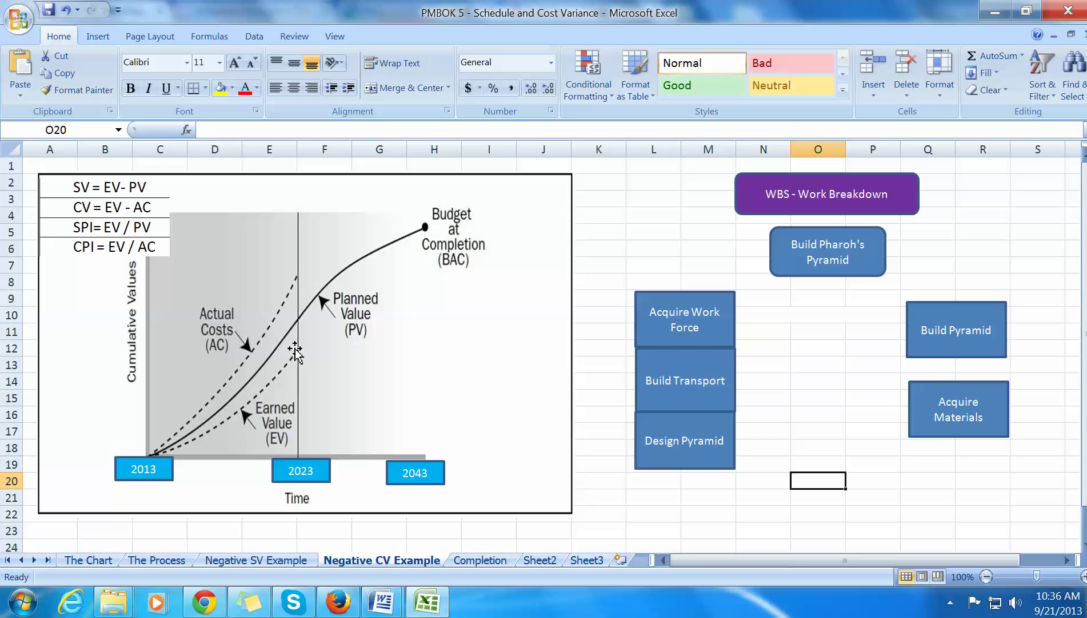
Step: Click on the Negative CV Example sheet near the chart
click(150, 213)
Step: Place Group 13's three WBS boxes on the Negative CV chart between 2013 and 2023, then revisit Negative SV Example
drag(663, 366, 228, 349)
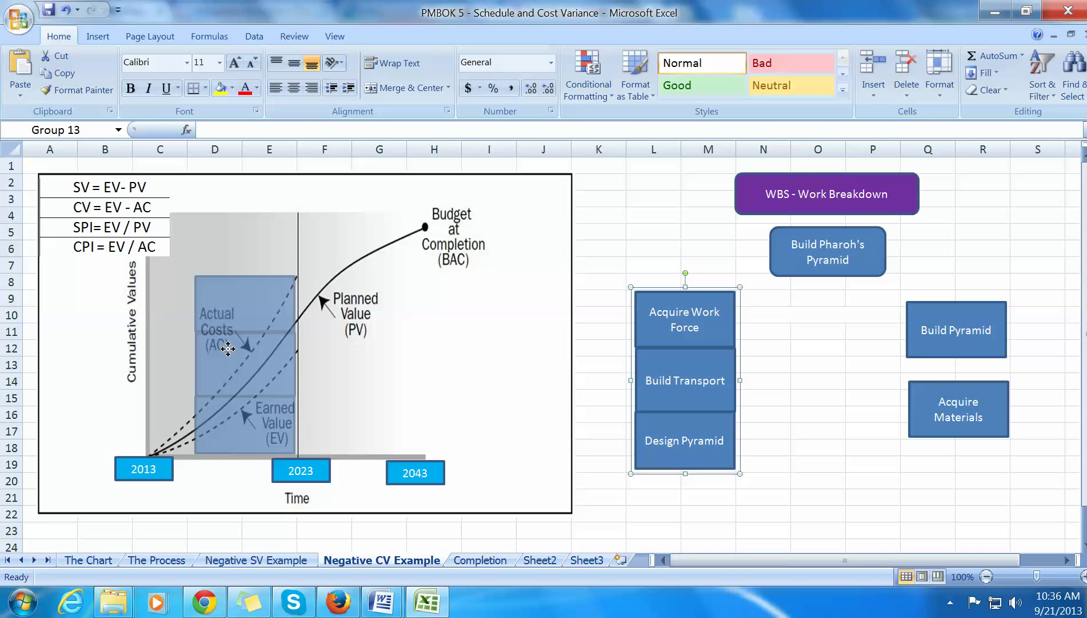
drag(228, 349, 334, 359)
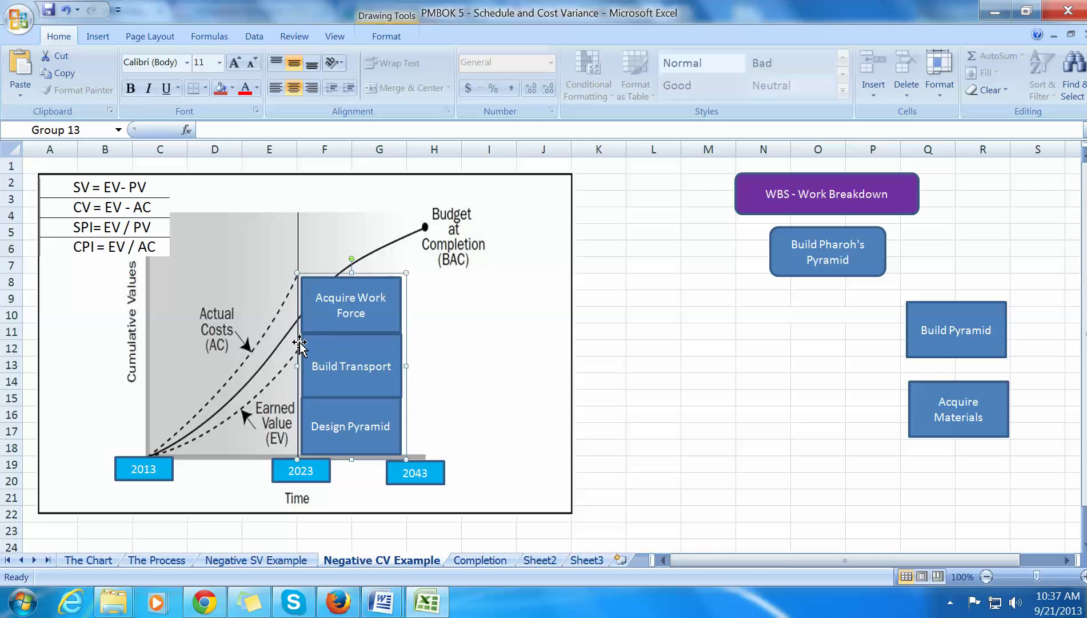
click(295, 278)
drag(331, 344, 231, 344)
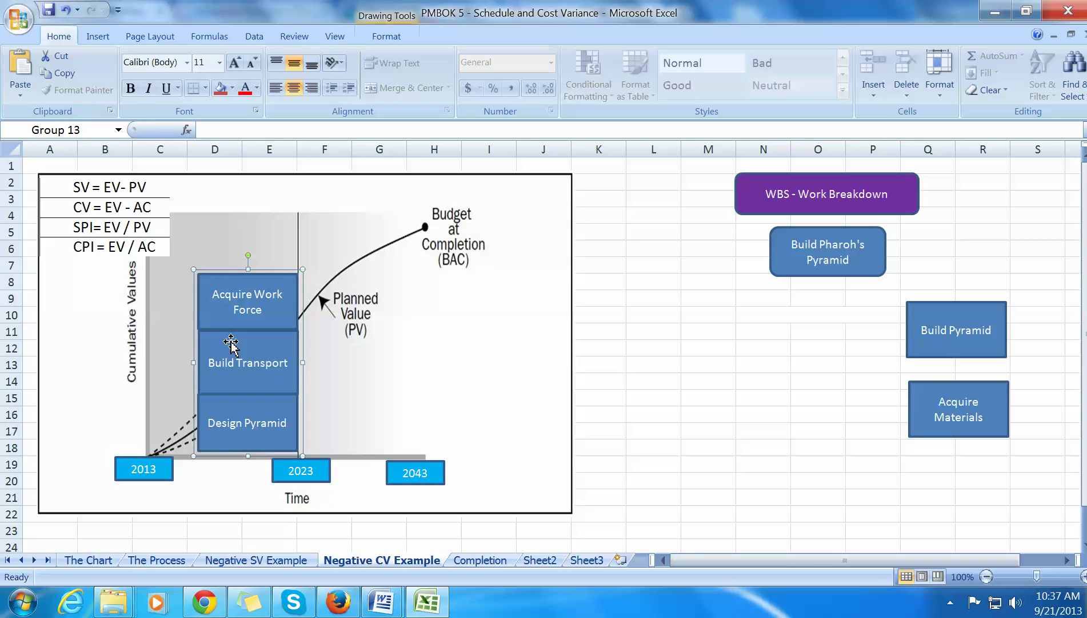
drag(231, 344, 188, 343)
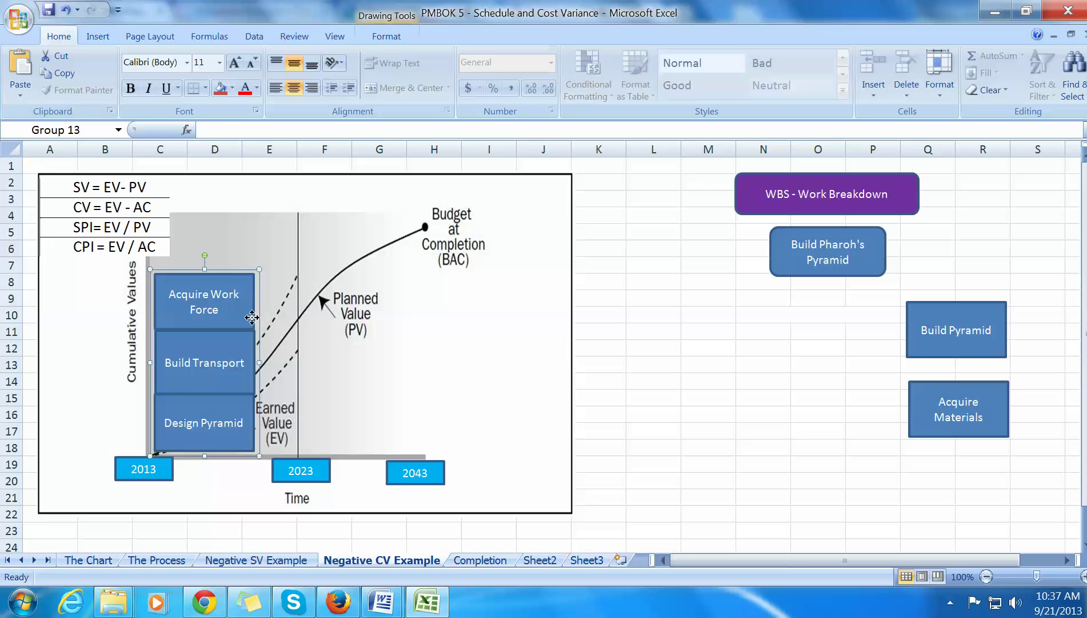
drag(247, 322, 289, 327)
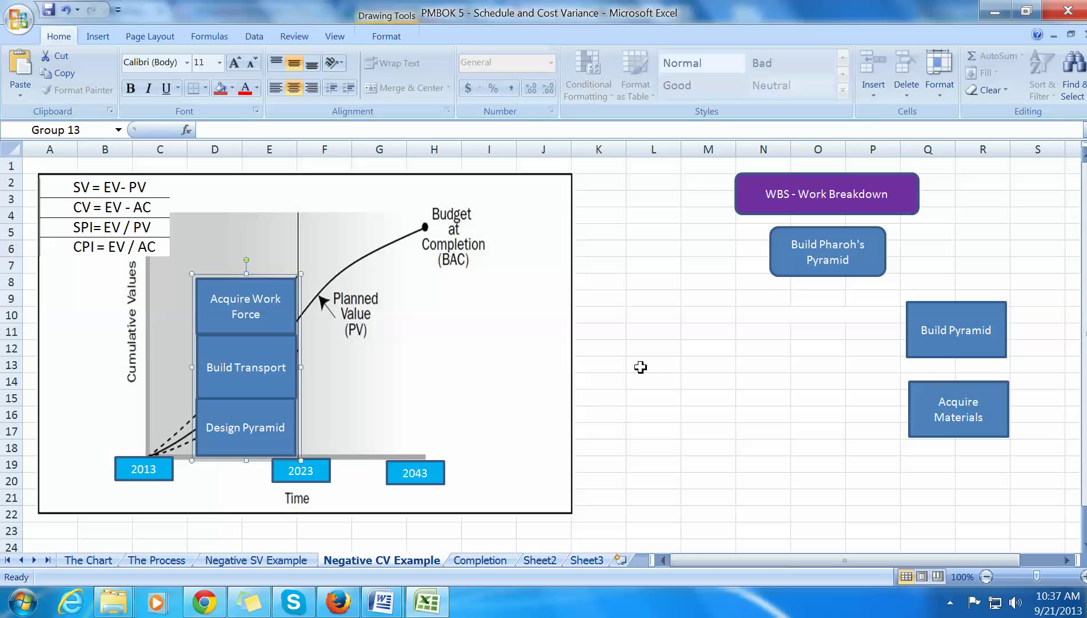
click(301, 560)
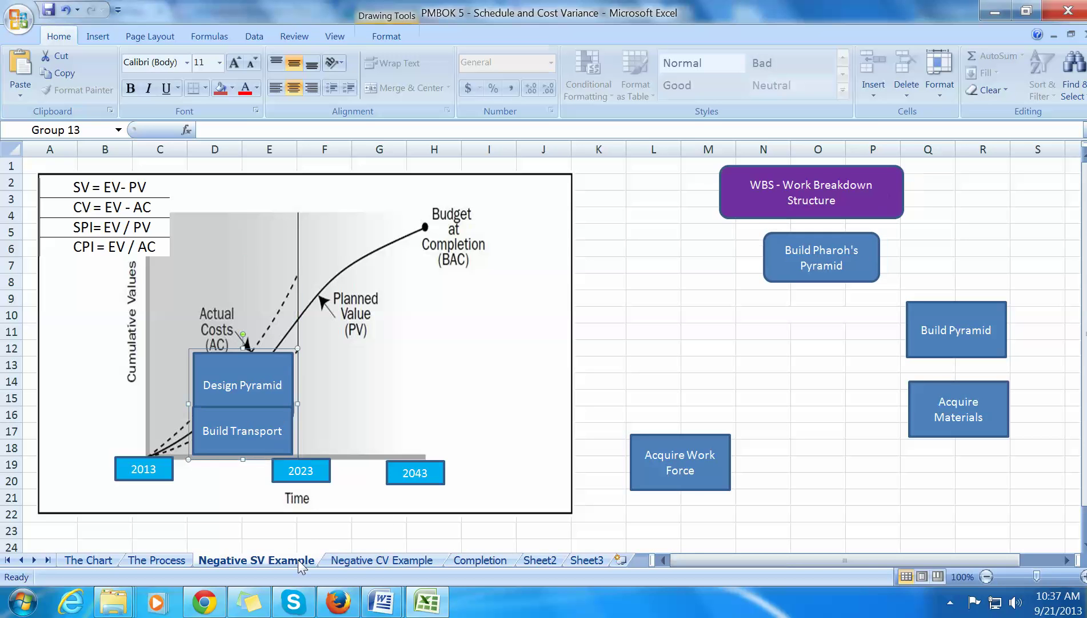
Step: Revisit the Negative CV Example sheet, then return to The Chart sheet
click(351, 562)
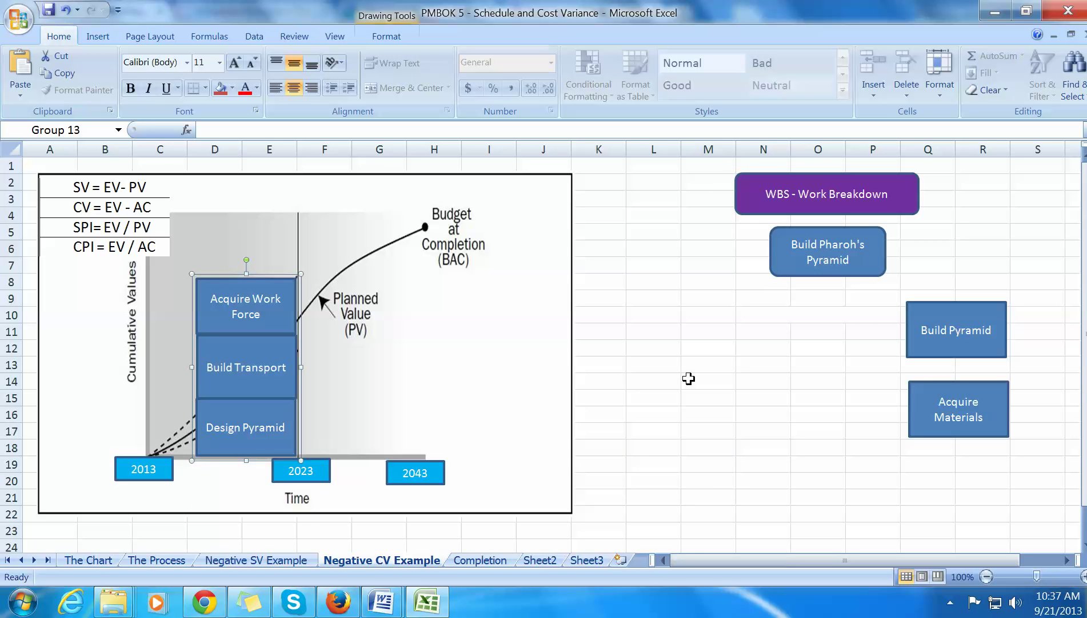
click(90, 560)
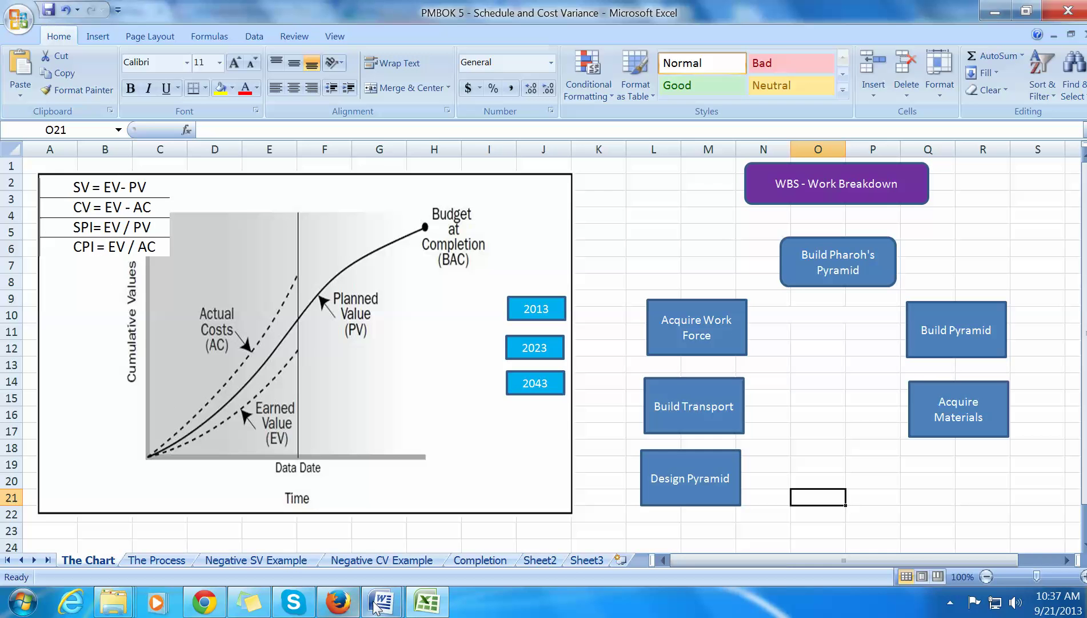
Step: Bring the PMP formulas Word document forward and click into its earned-value chart page
mouse_move(377, 608)
click(364, 537)
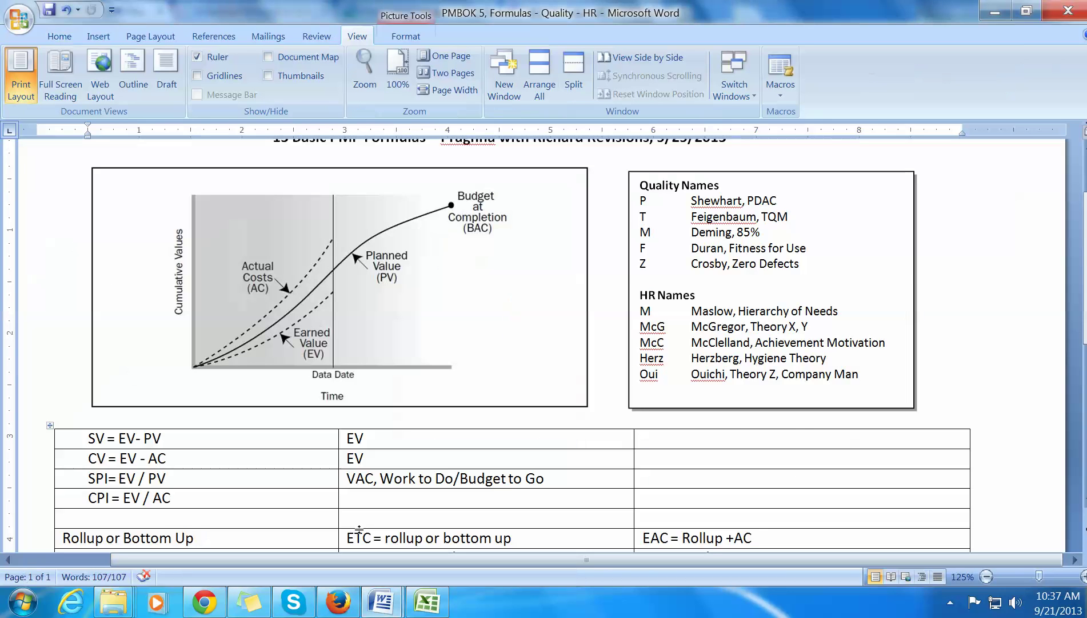
scroll(73, 345, up, 3)
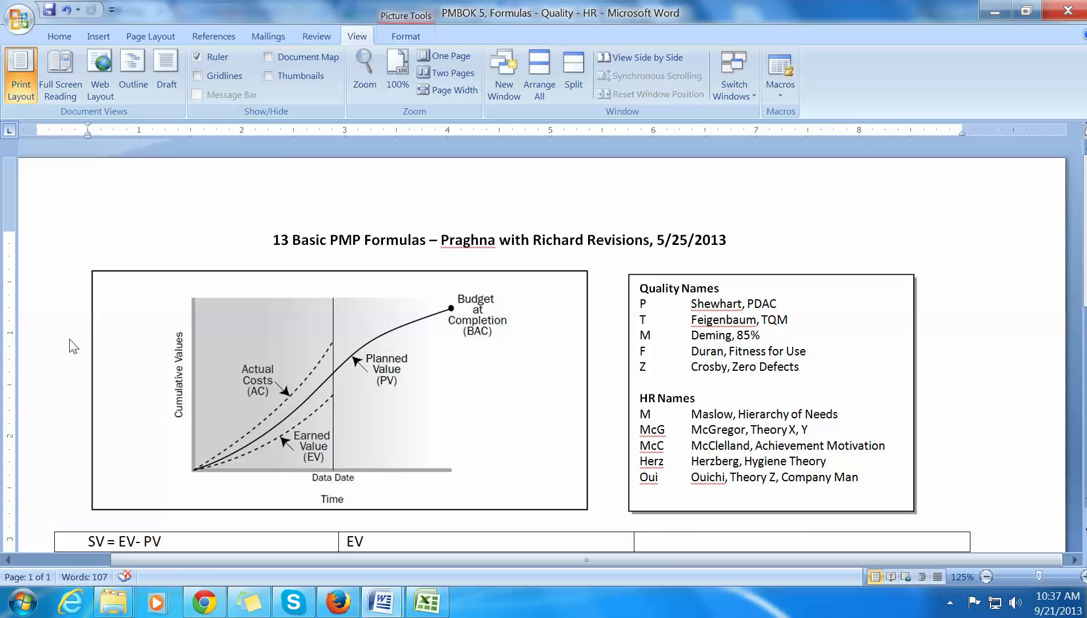
scroll(73, 345, down, 2)
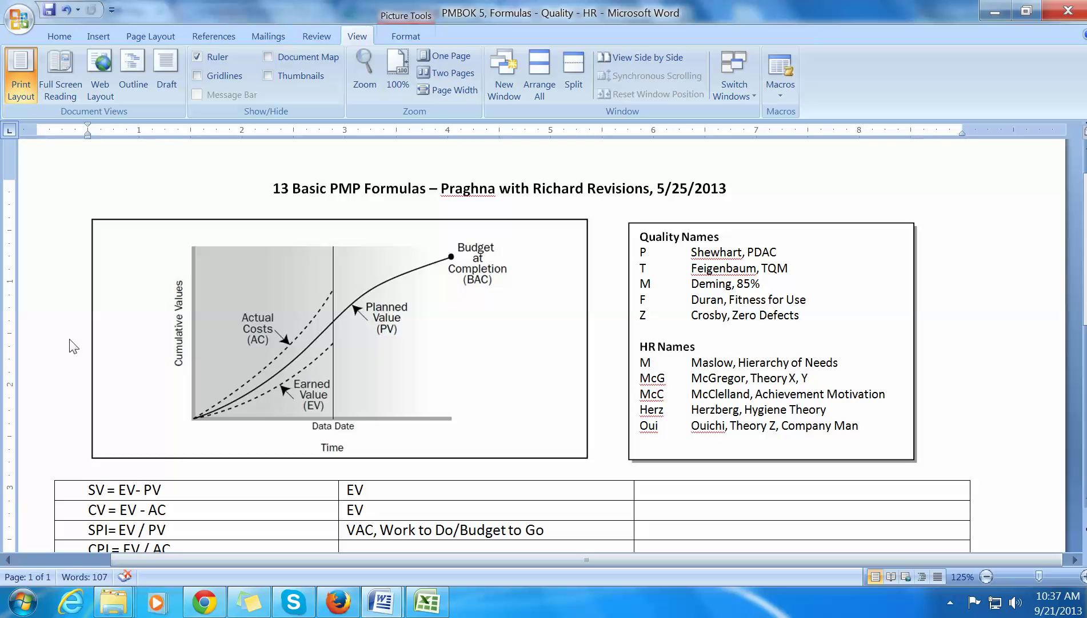
click(110, 231)
click(549, 441)
Step: Scroll down through the 13 Basic PMP Formulas table and refocus the formulas window
click(468, 272)
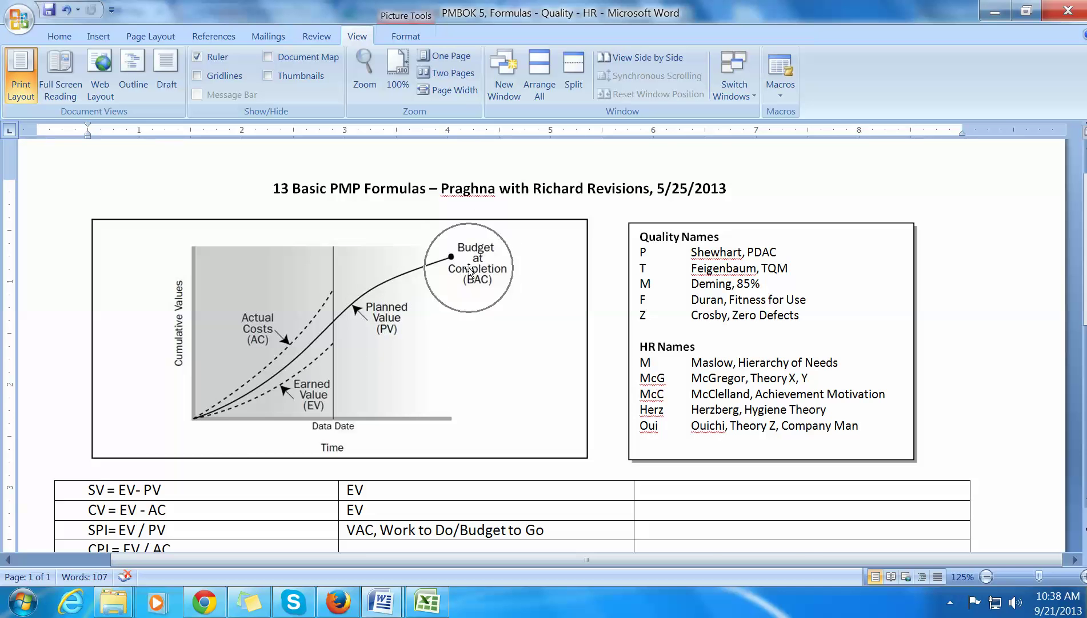
scroll(245, 454, down, 3)
scroll(244, 454, down, 2)
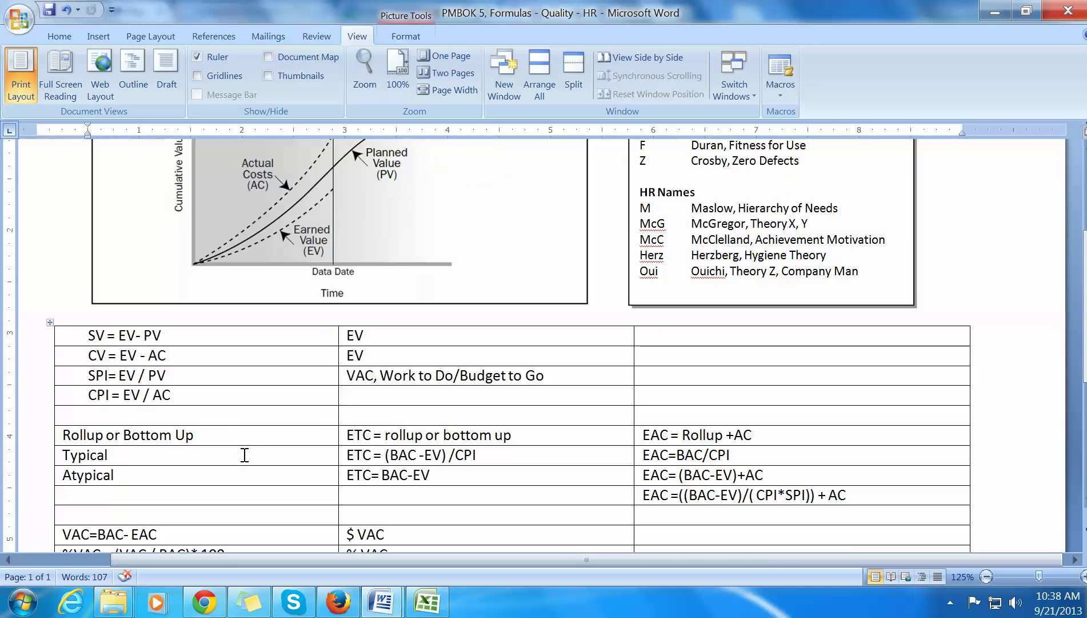
scroll(96, 366, down, 1)
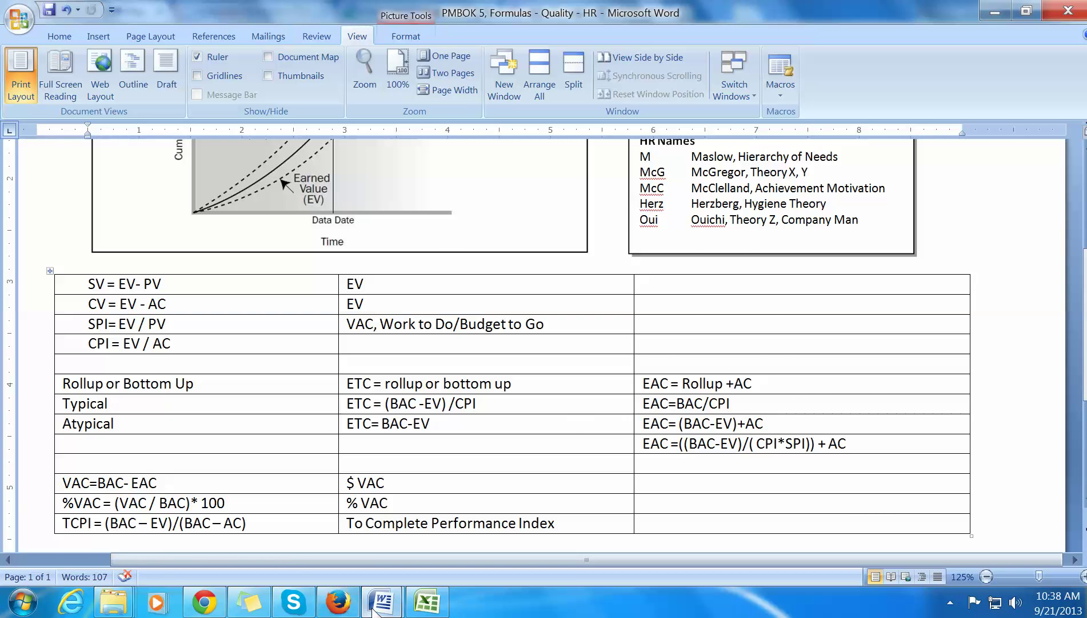
mouse_move(371, 605)
click(251, 539)
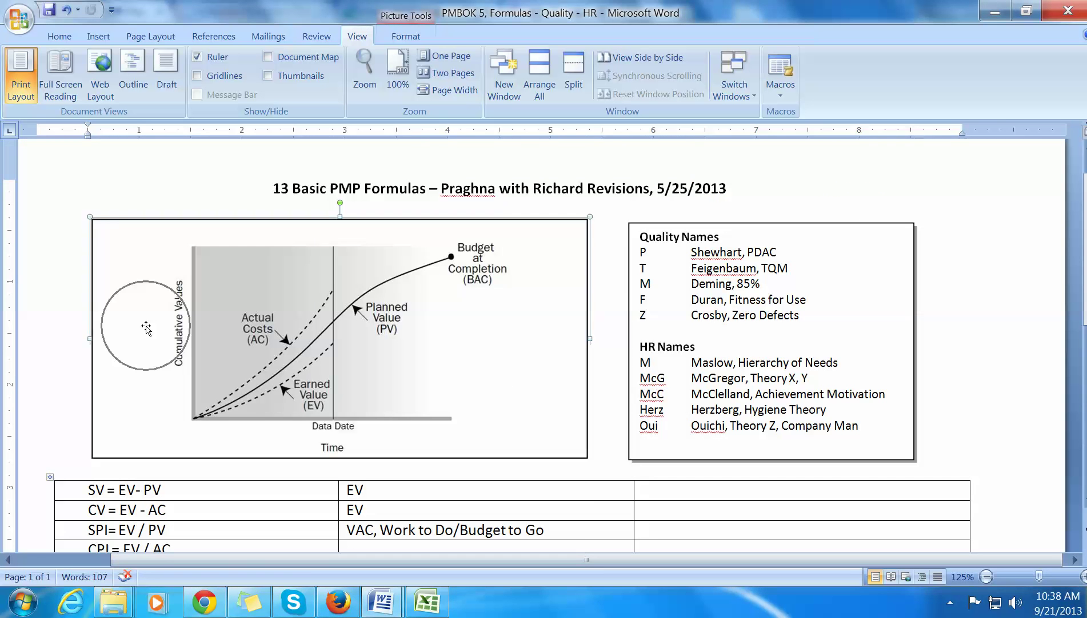
mouse_move(382, 603)
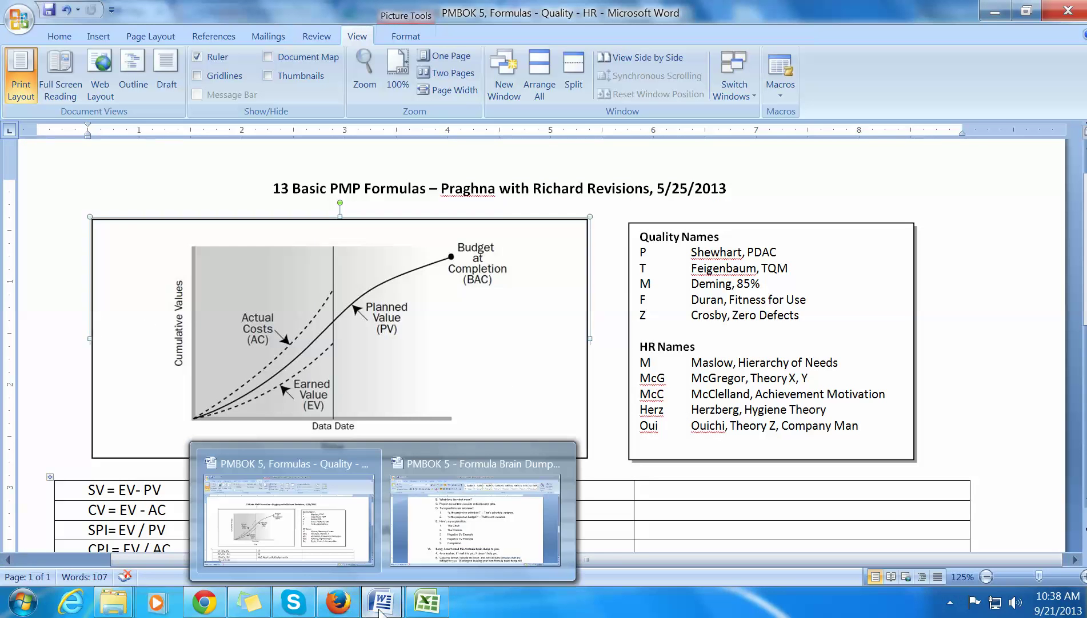
click(426, 549)
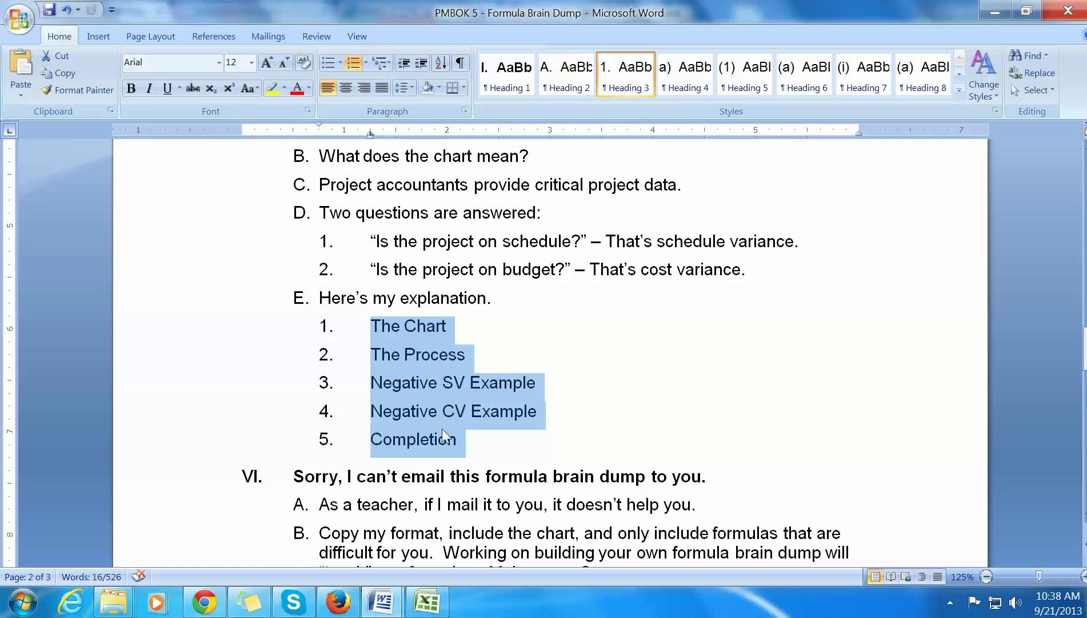
click(913, 456)
scroll(912, 456, down, 5)
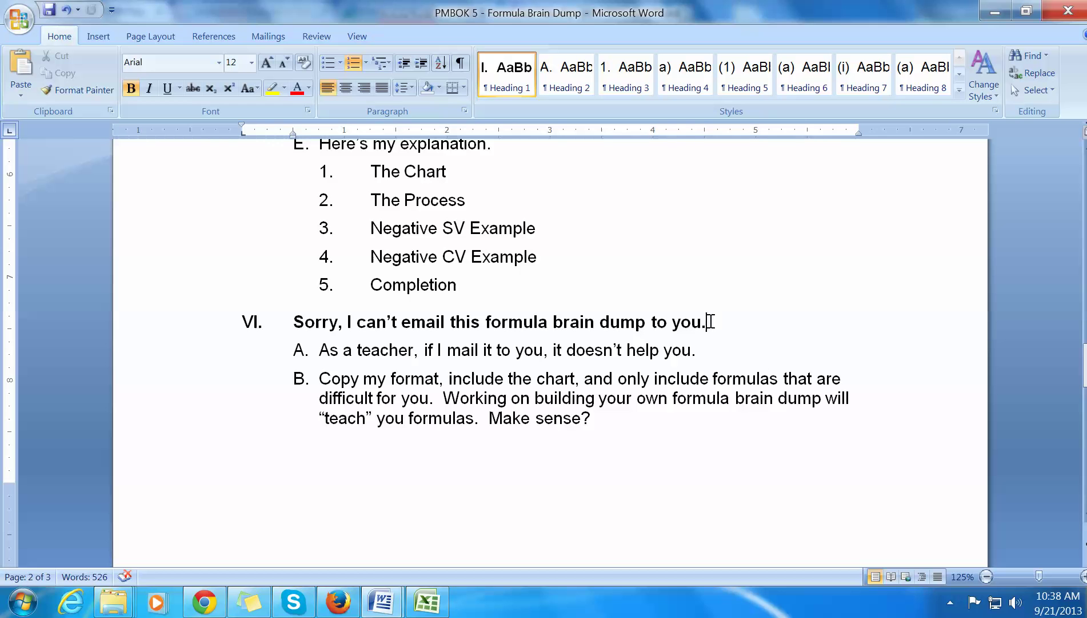
drag(708, 322, 315, 333)
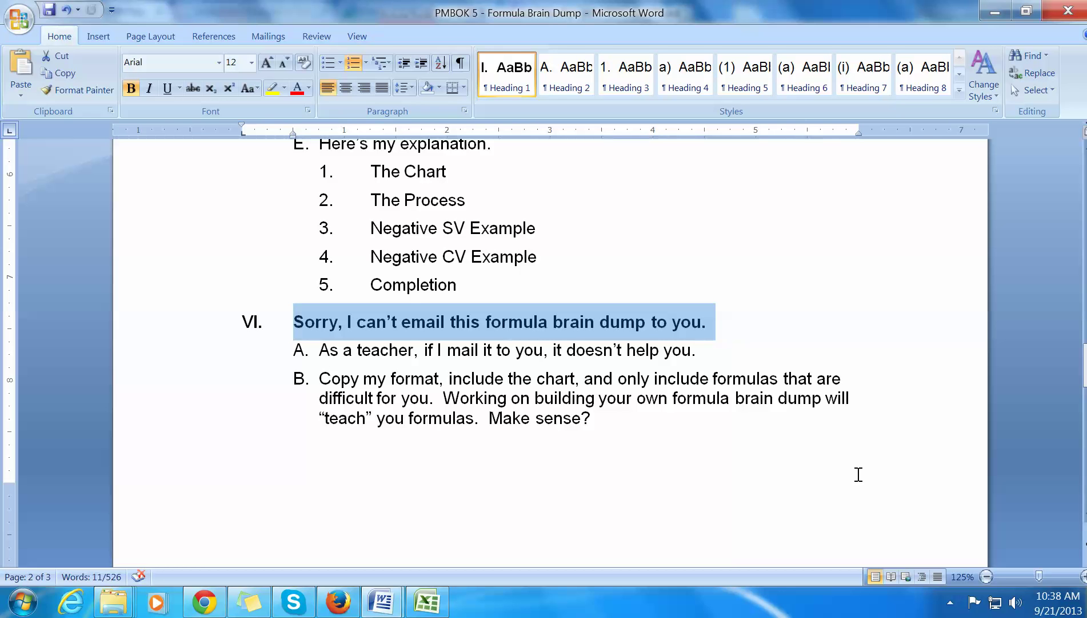
drag(702, 350, 334, 347)
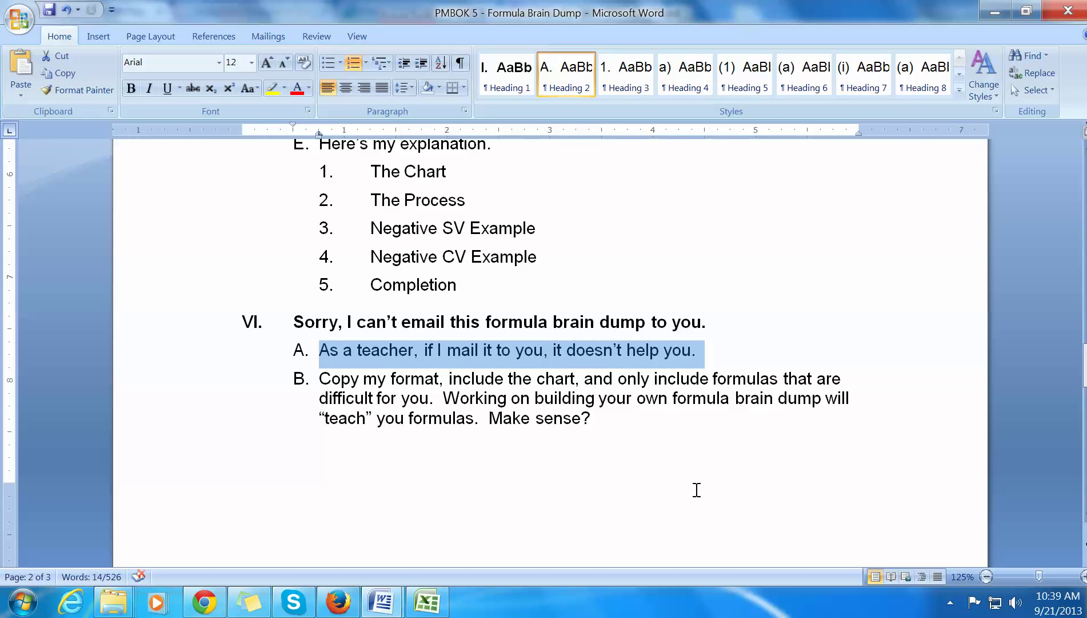
click(701, 350)
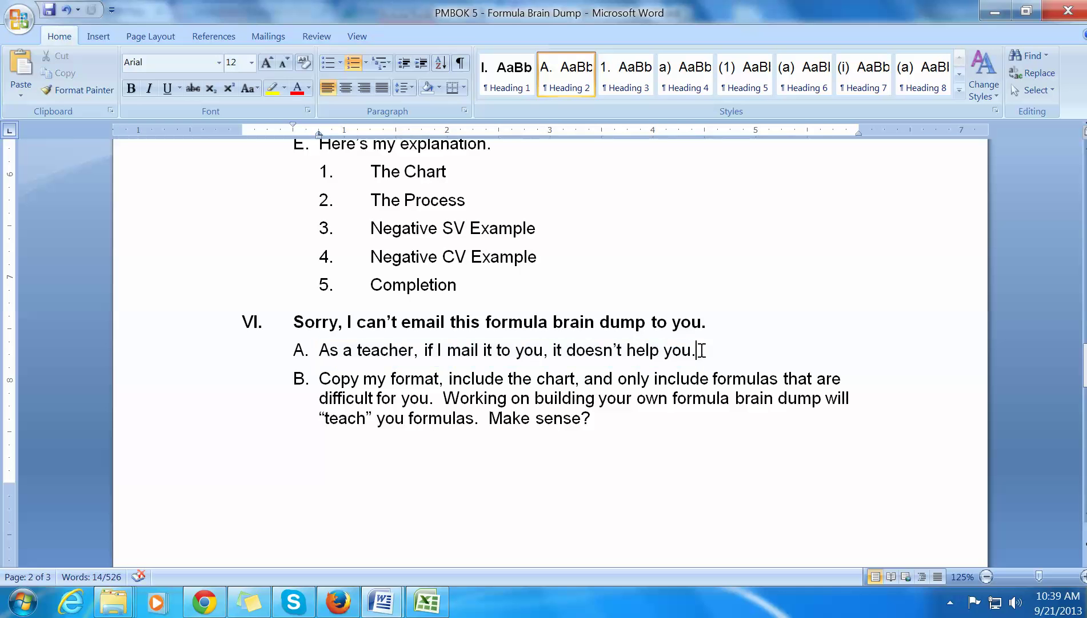
drag(606, 418, 318, 379)
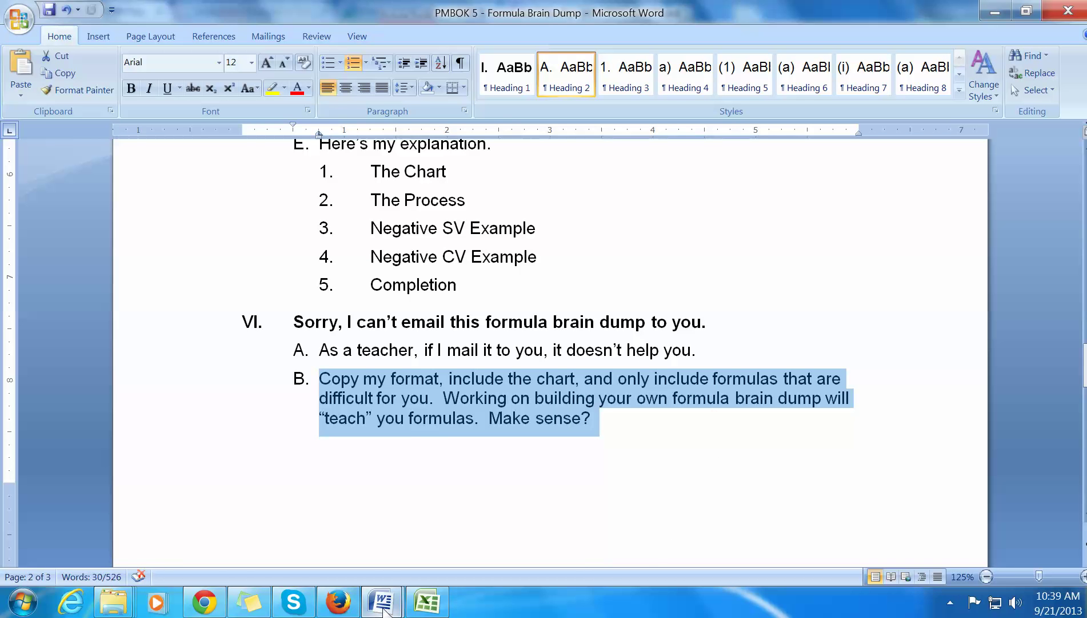
mouse_move(383, 607)
click(315, 532)
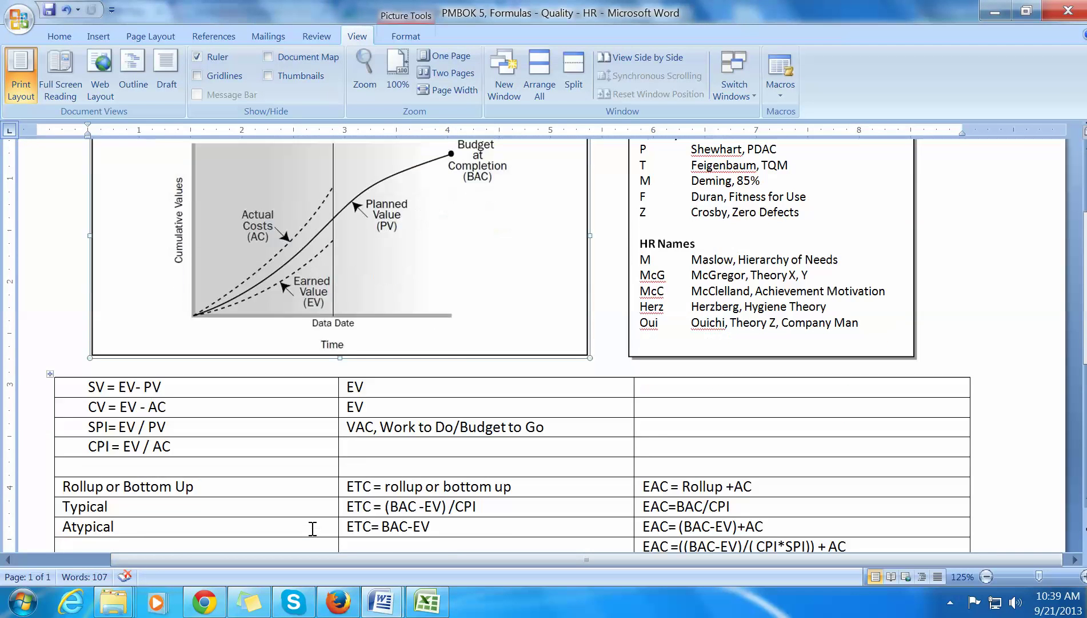
Step: Inspect the FV formula cell in the FV/PV table, then switch to the Formula Brain Dump document
scroll(313, 529, down, 6)
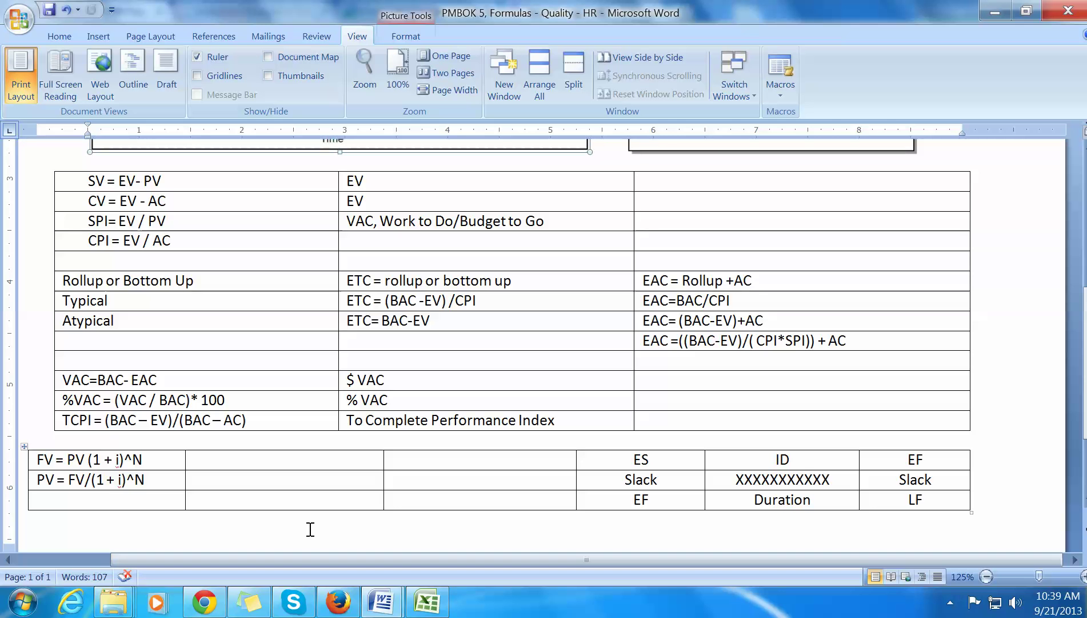
click(141, 463)
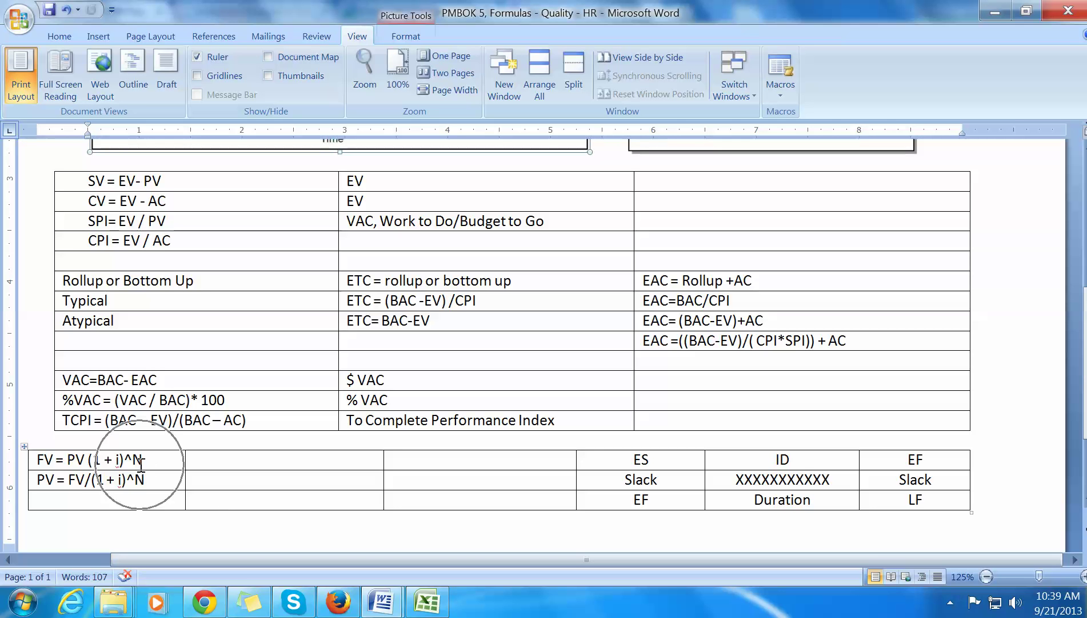
click(139, 469)
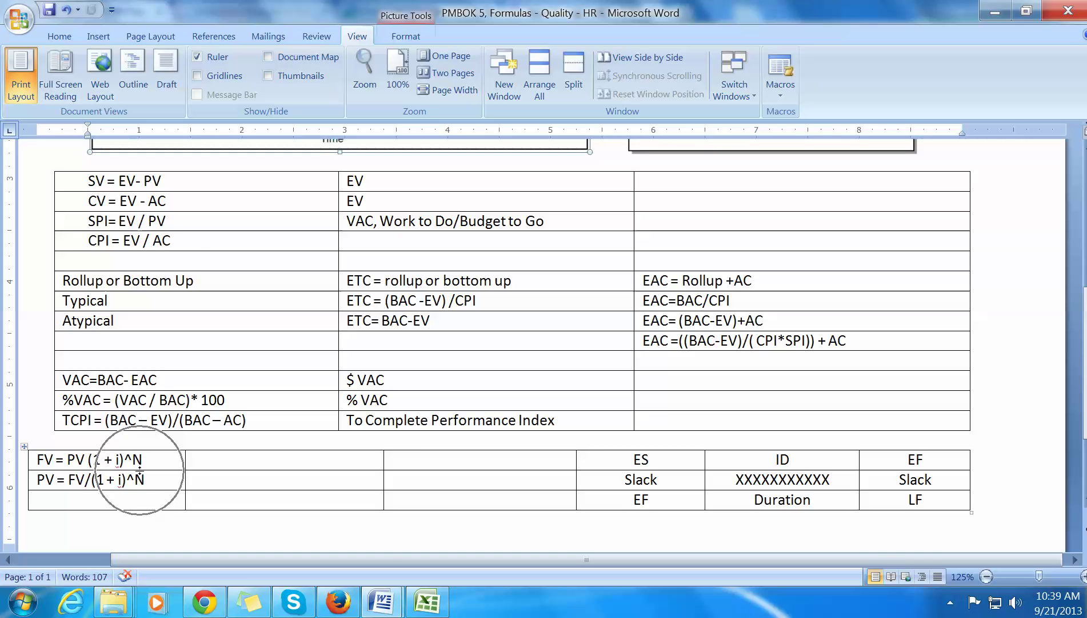
scroll(139, 469, up, 3)
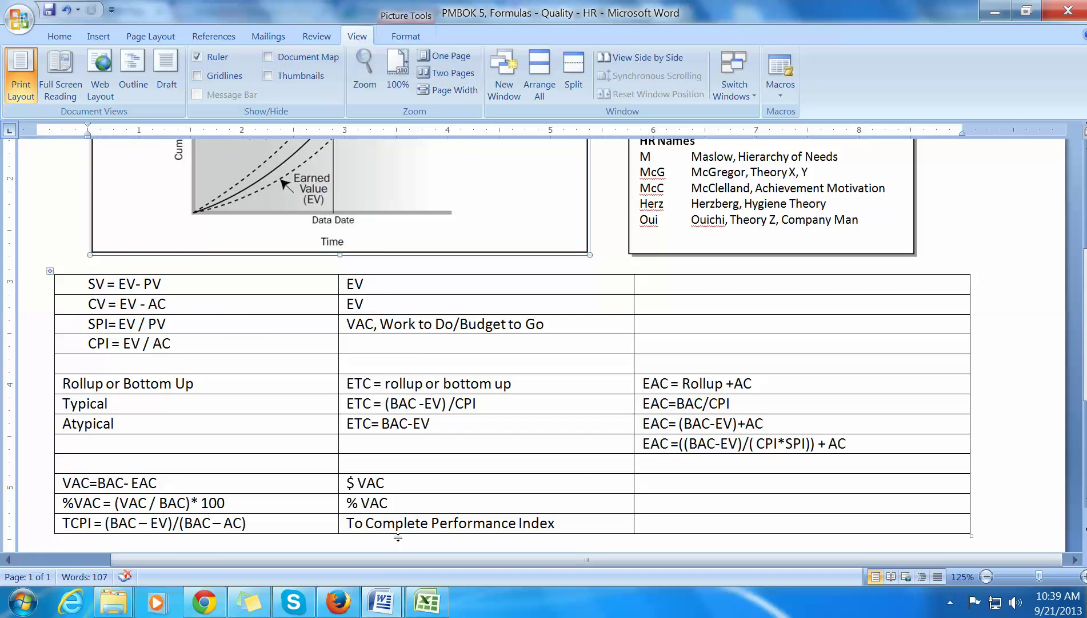
mouse_move(381, 601)
click(423, 535)
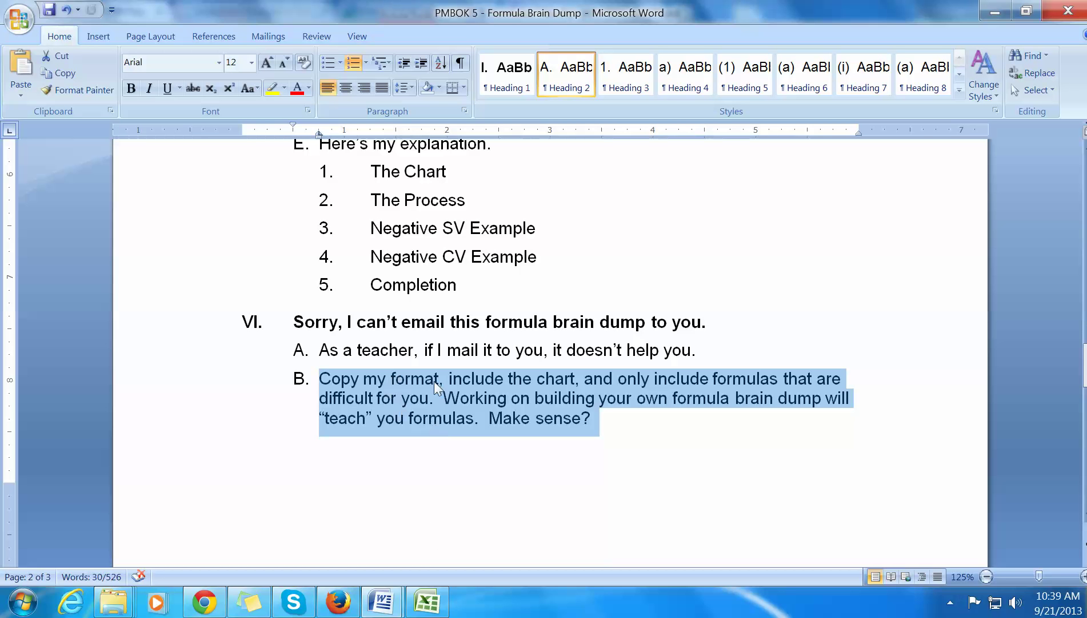
Step: Select the word 'chart' in point B of section VI, deselect it, and move down the outline
click(553, 378)
double_click(554, 378)
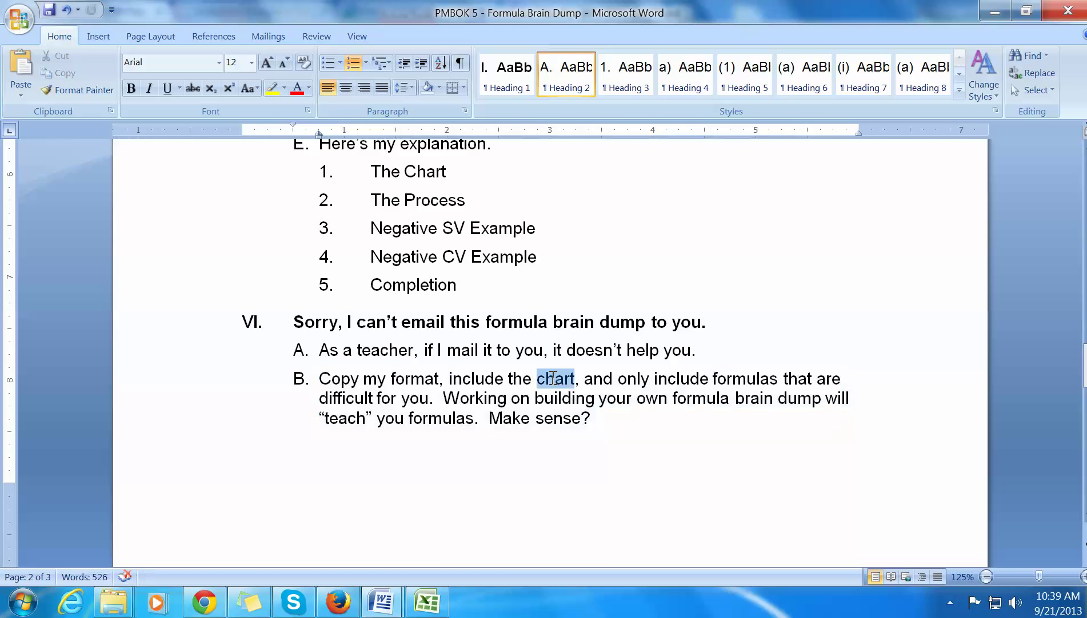
click(595, 417)
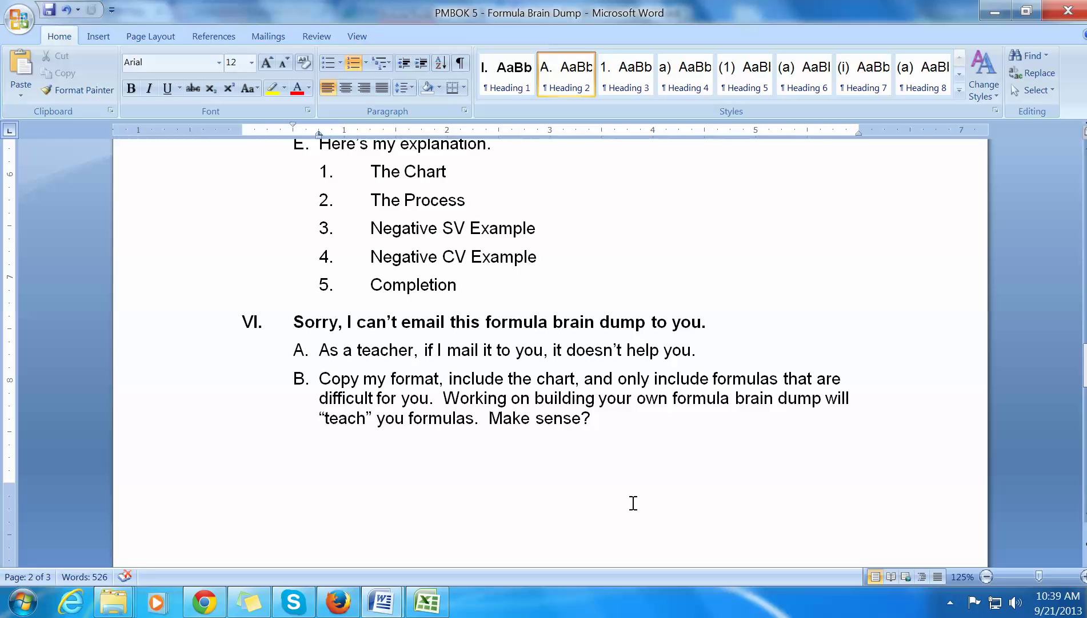
scroll(632, 502, down, 8)
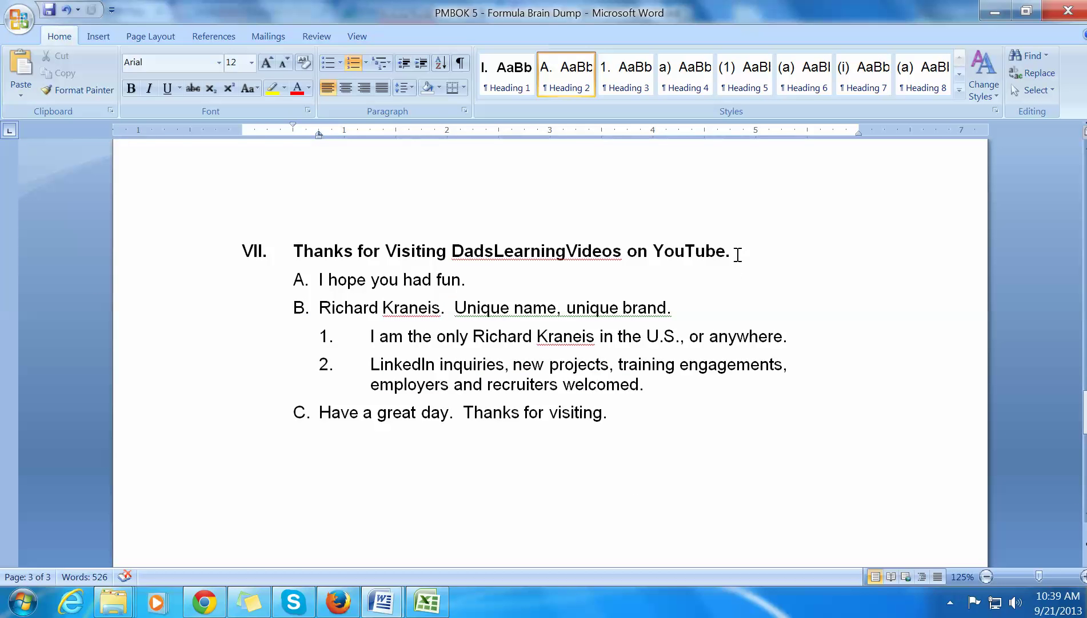
Step: Highlight the section VII heading, points A and B, and sub-items 1 and 2 in turn
drag(738, 251, 331, 253)
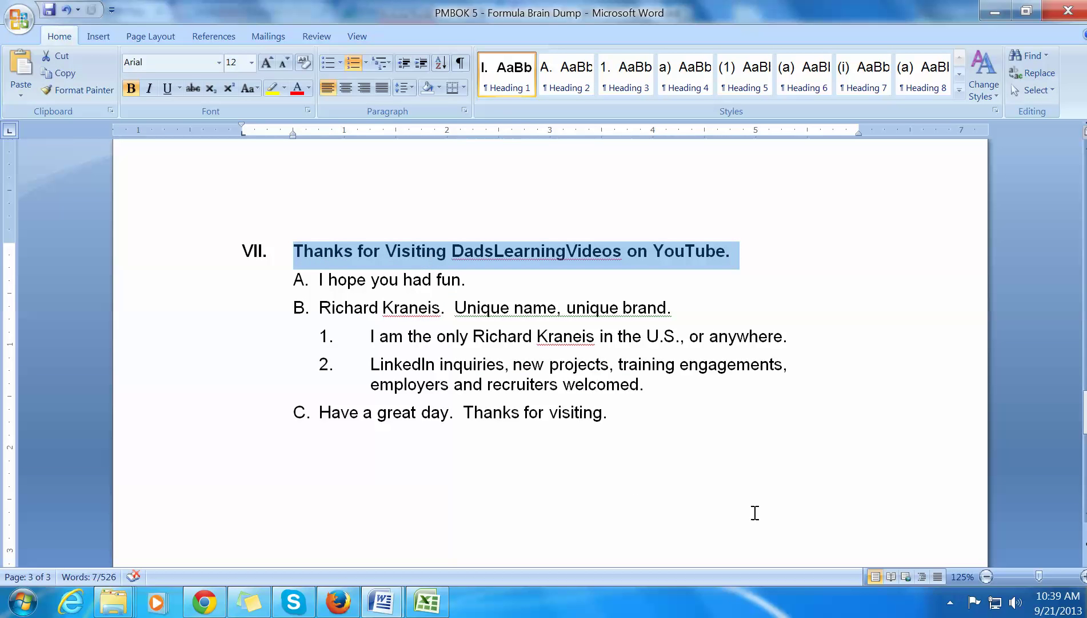
drag(470, 280, 318, 278)
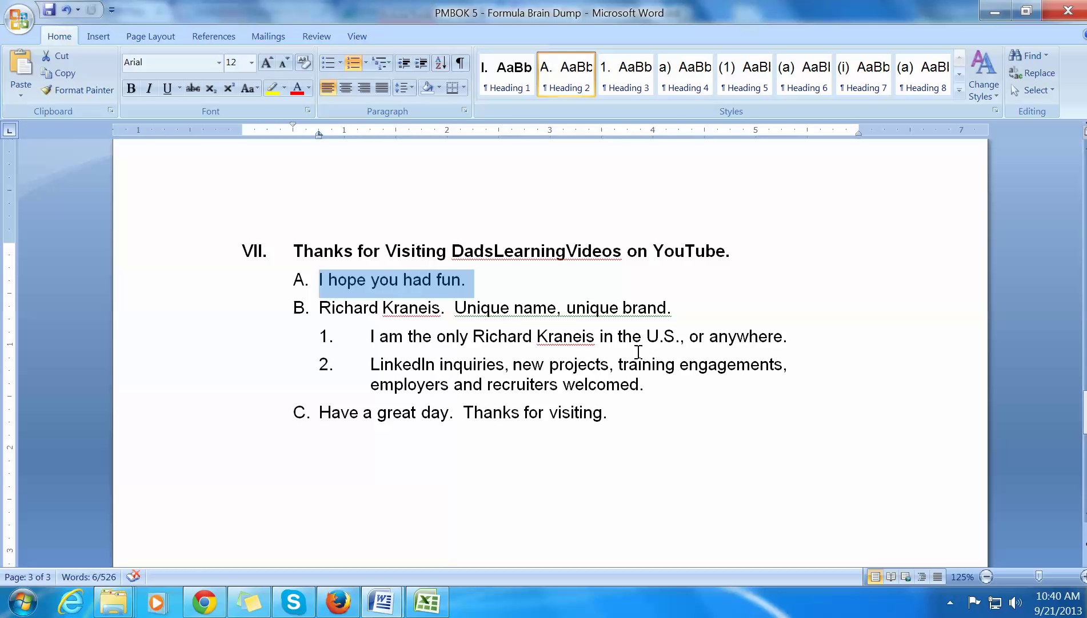
drag(674, 309, 319, 311)
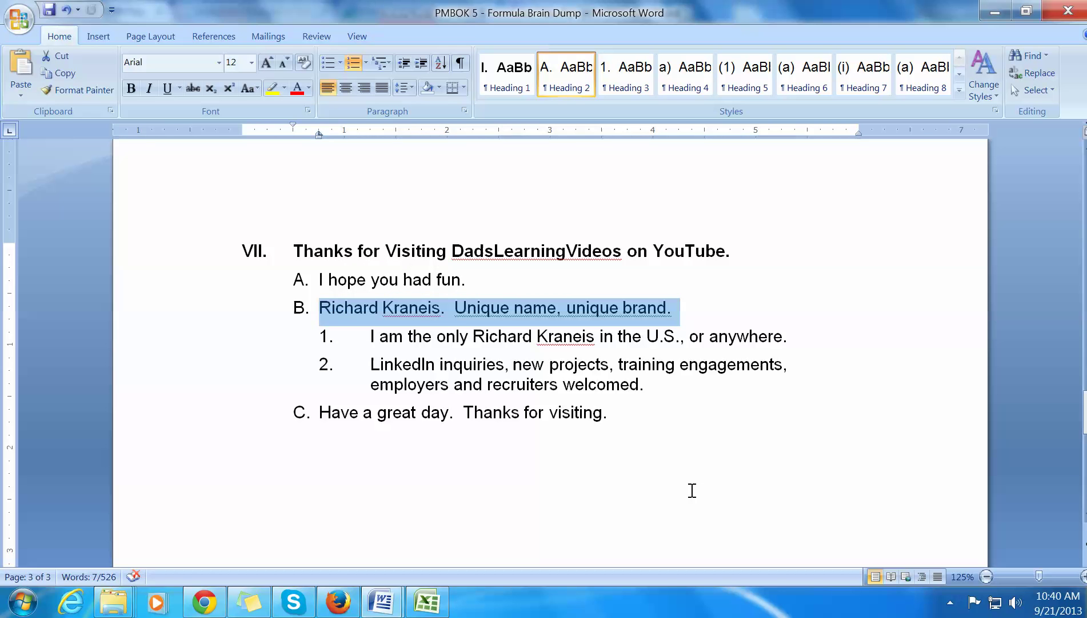
drag(796, 338, 369, 333)
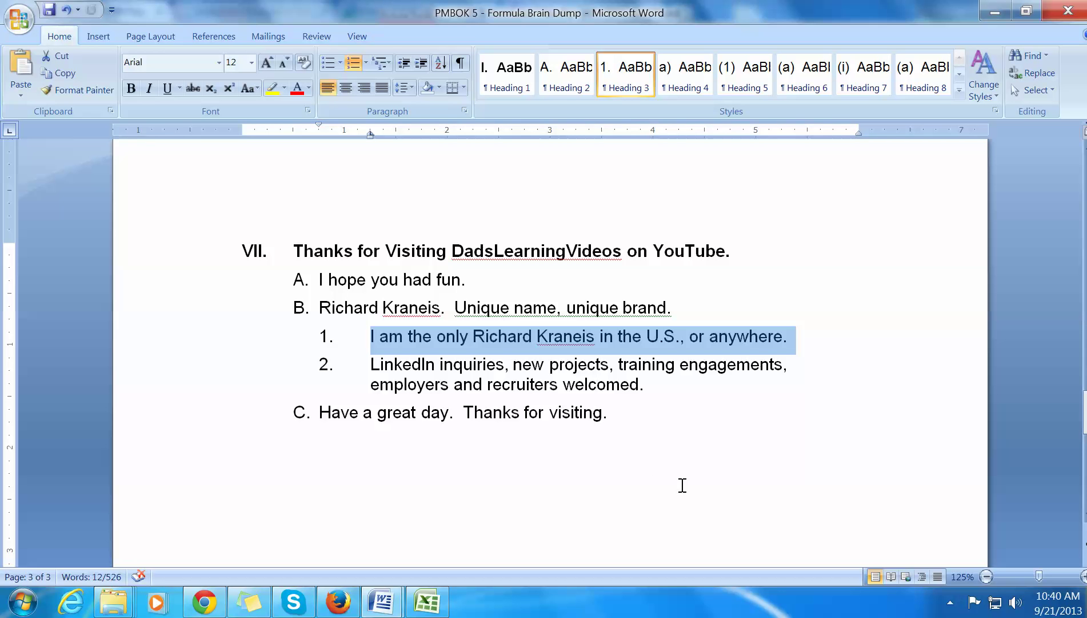
drag(652, 384, 366, 370)
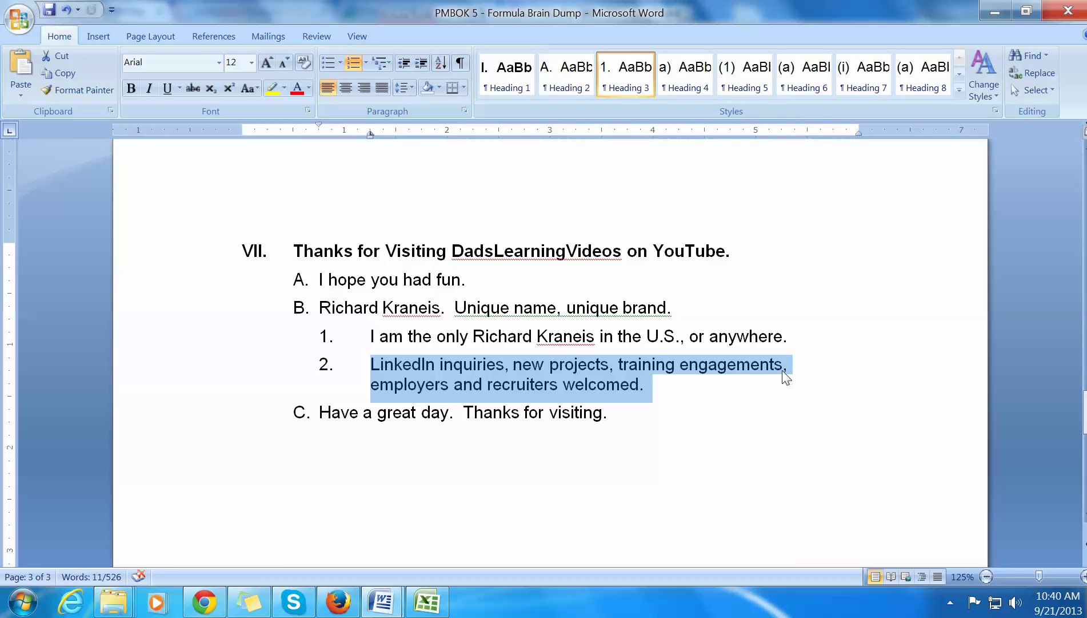
Step: Highlight the closing thank-you line C, then scroll back up the outline
click(662, 386)
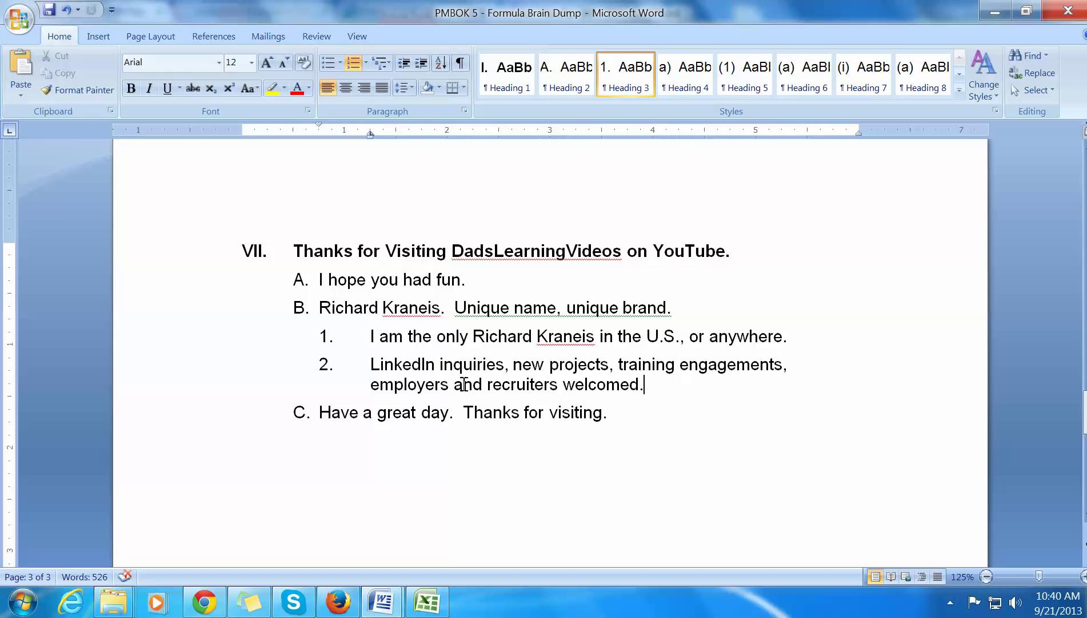
click(410, 386)
click(499, 385)
click(624, 413)
drag(555, 412, 339, 407)
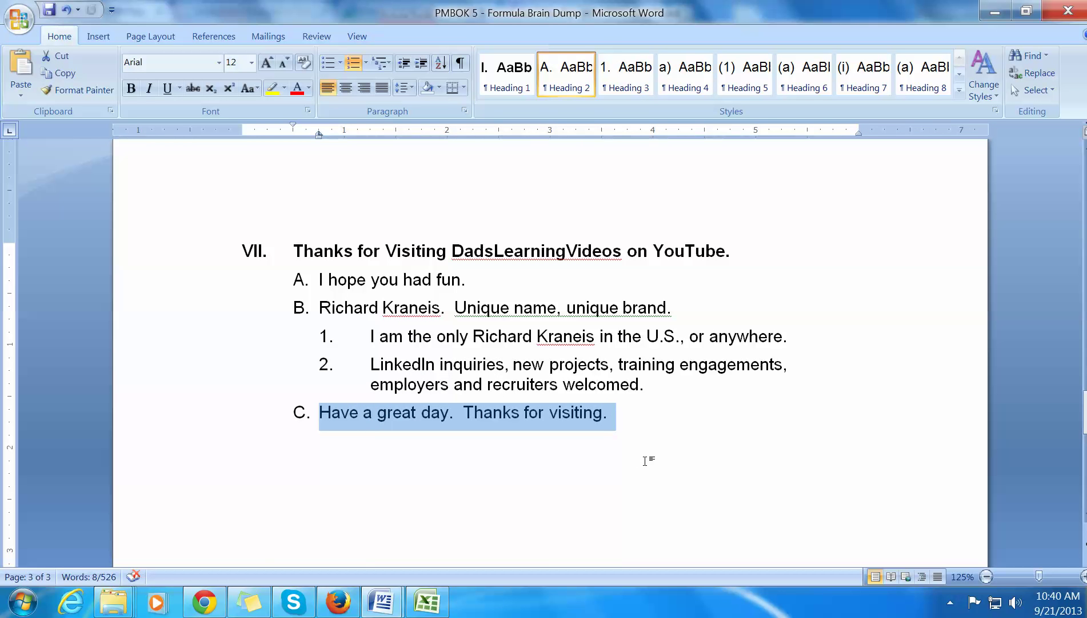
scroll(835, 454, up, 15)
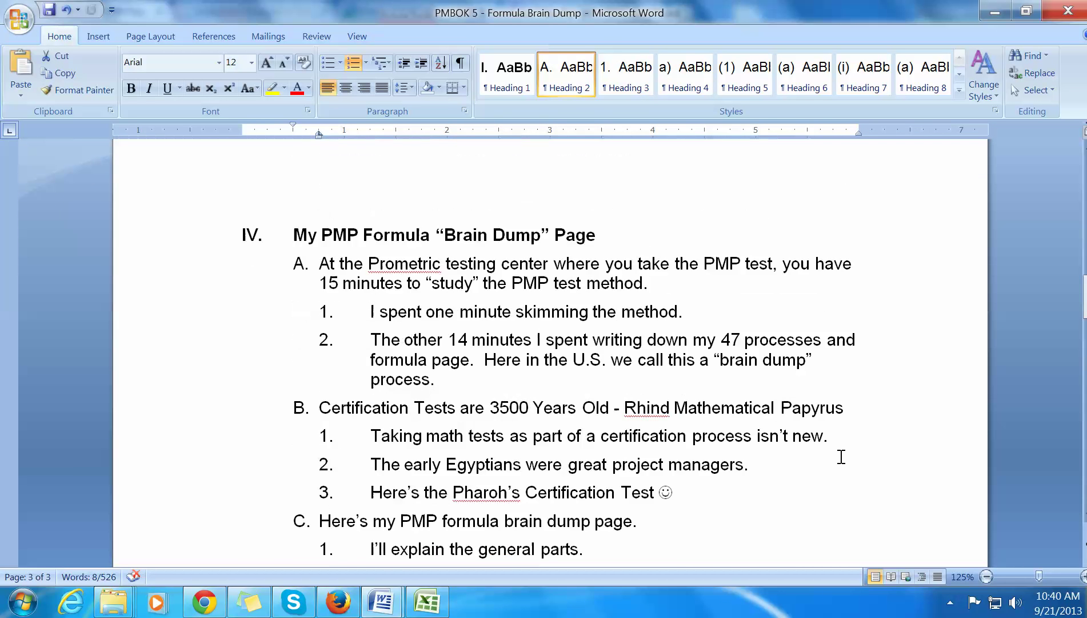
scroll(840, 456, up, 5)
scroll(839, 456, down, 3)
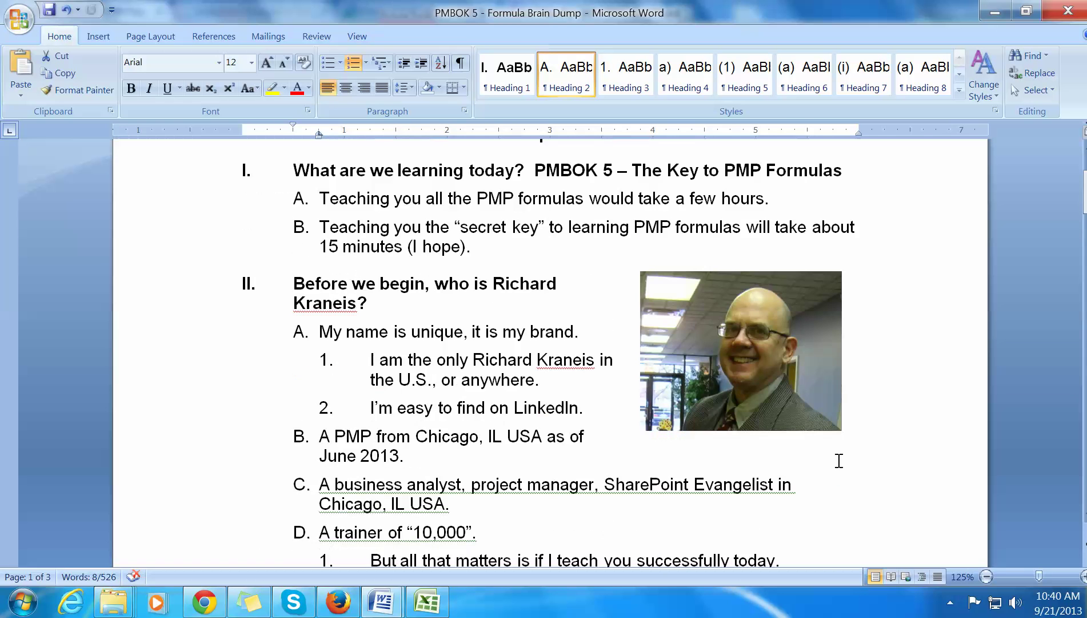